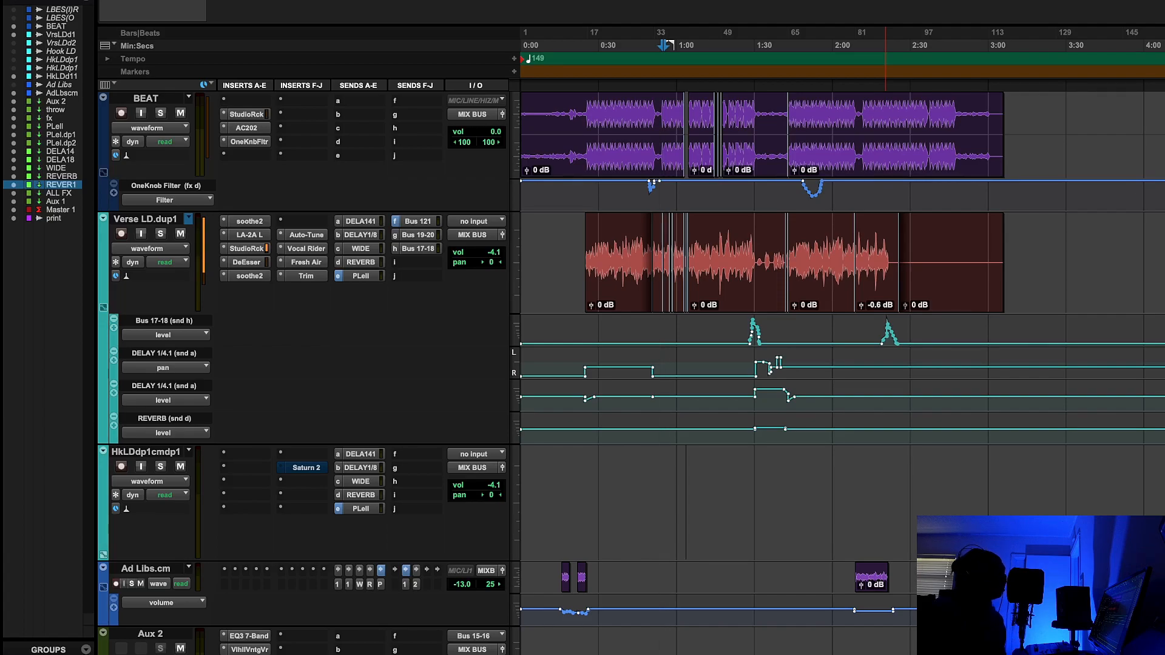
- Start playback of the song from about 0:09 in the intro
key("Return")
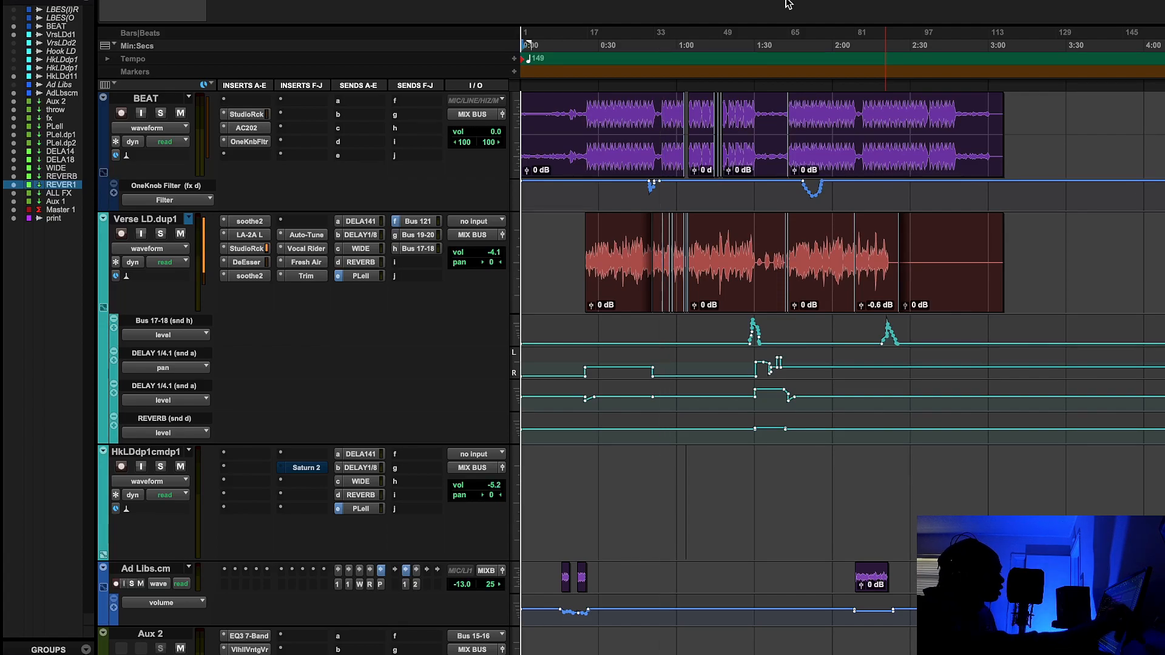
double_click(741, 48)
key("Return")
key("t")
key("t")
left_click(616, 59)
key("space")
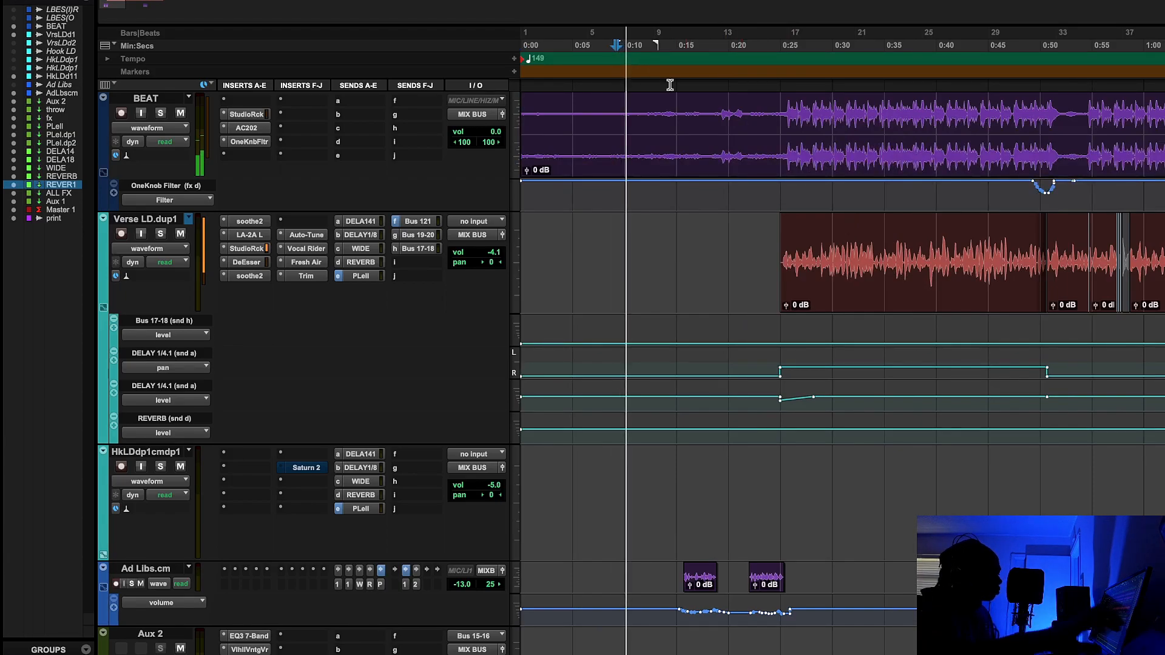
- Listen through the arrangement to just past the end of the lead verse vocal and stop playback
key("r")
key("r")
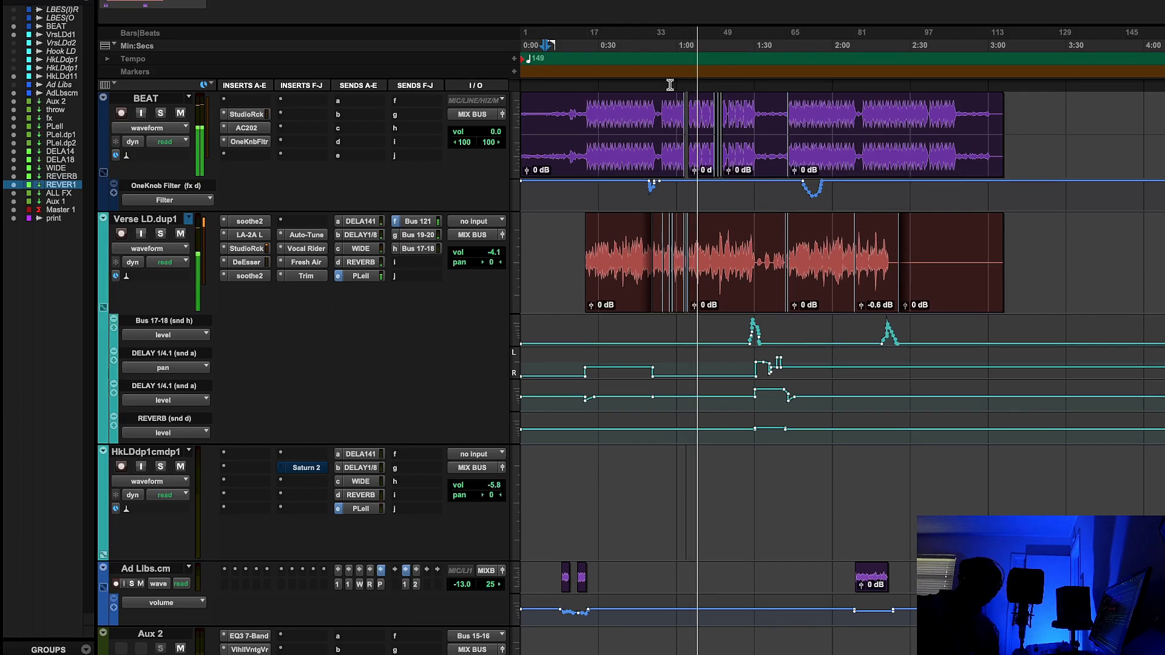
scroll(770, 359, "down", 3)
scroll(770, 359, "up", 3)
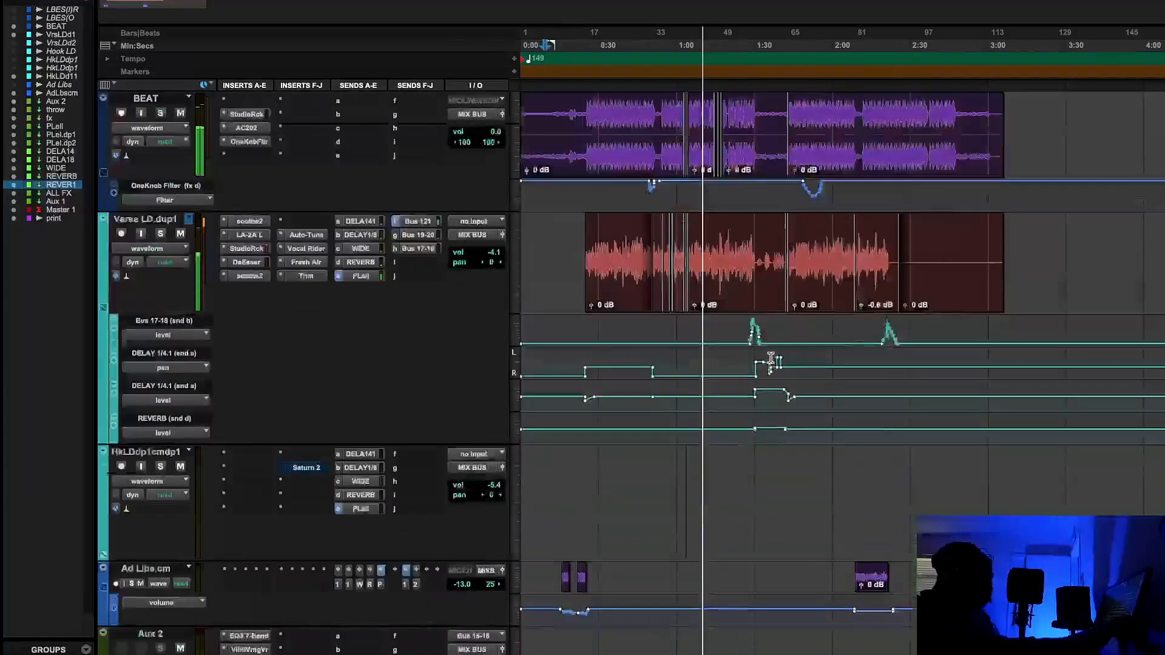
key("t")
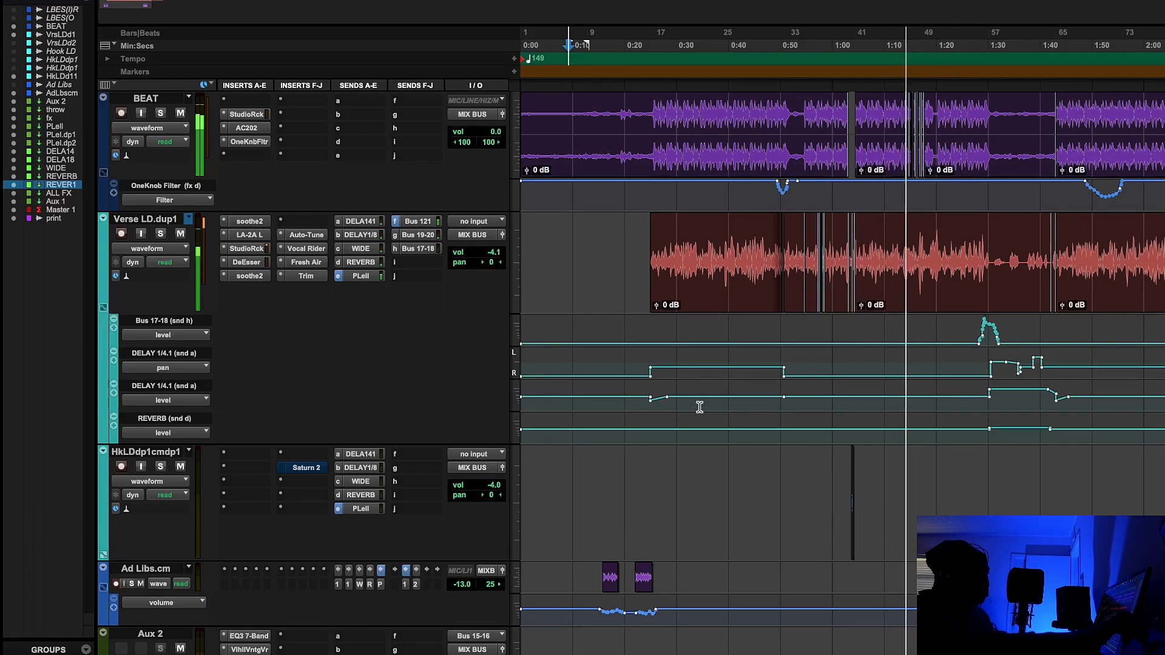
scroll(771, 427, "right", 3)
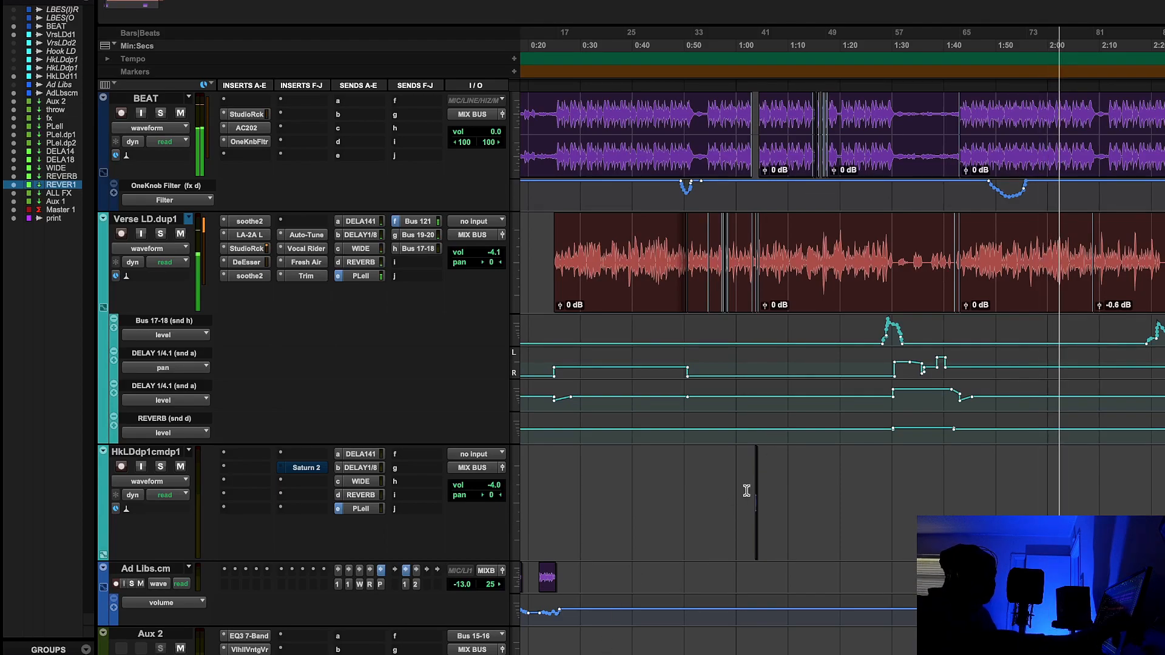
scroll(747, 491, "right", 3)
scroll(746, 491, "right", 5)
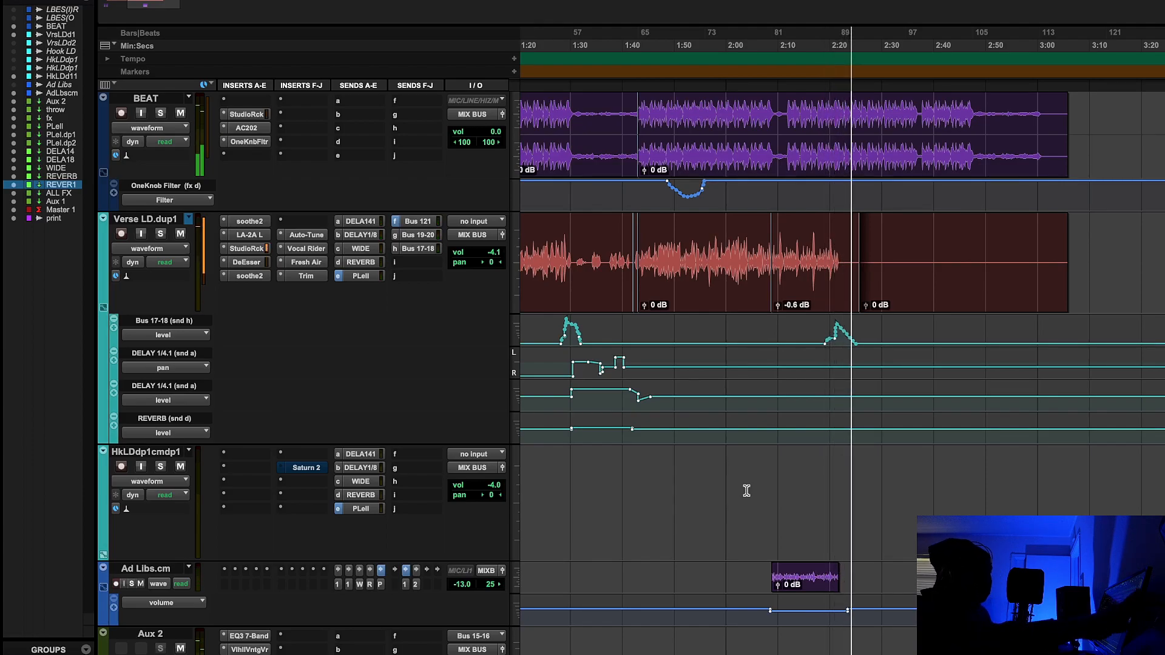
key("r")
key("space")
scroll(812, 503, "left", 1)
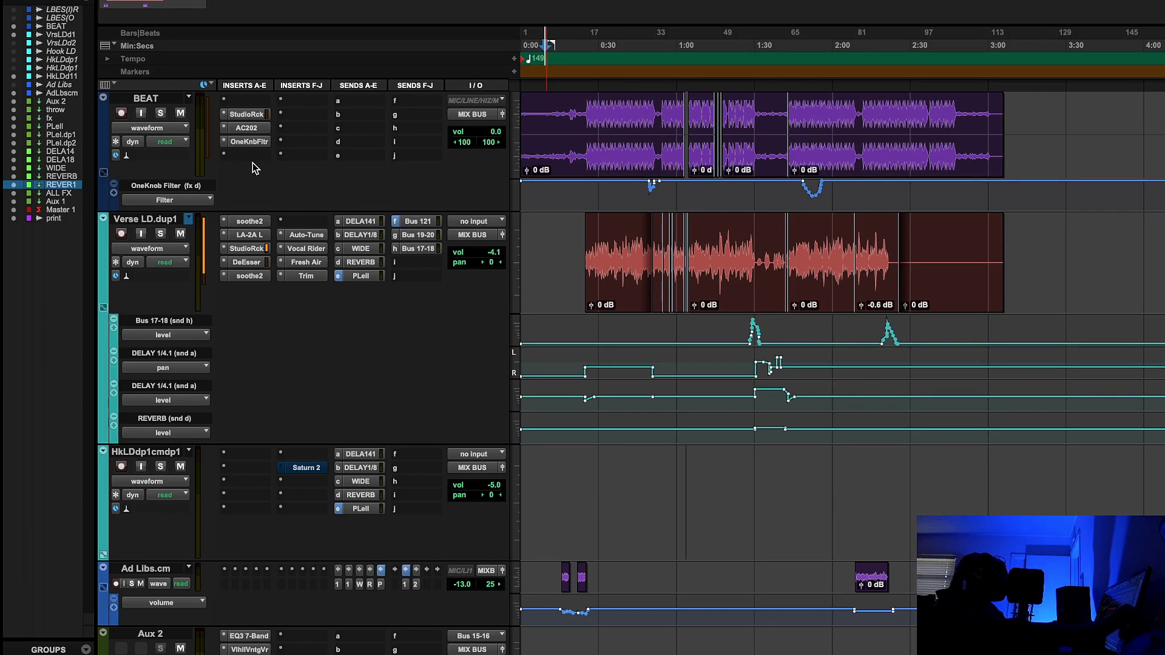
- Inspect the AC202 insert's settings on the BEAT track and close the plug-in window
left_click(249, 129)
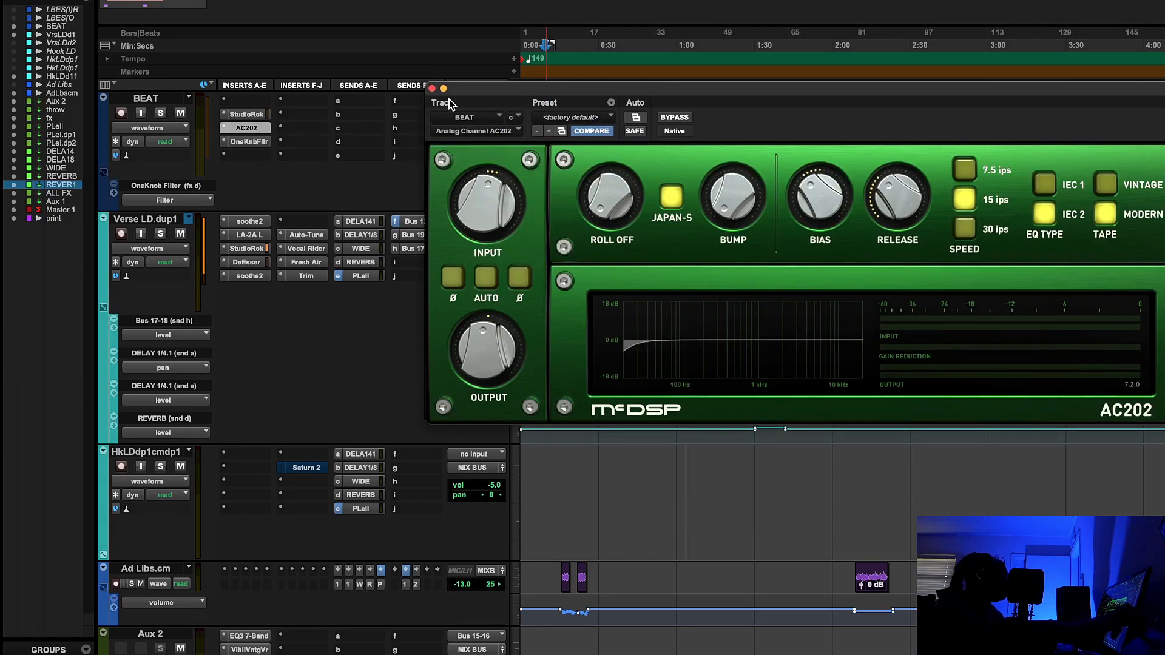
left_click_drag(467, 96, 343, 129)
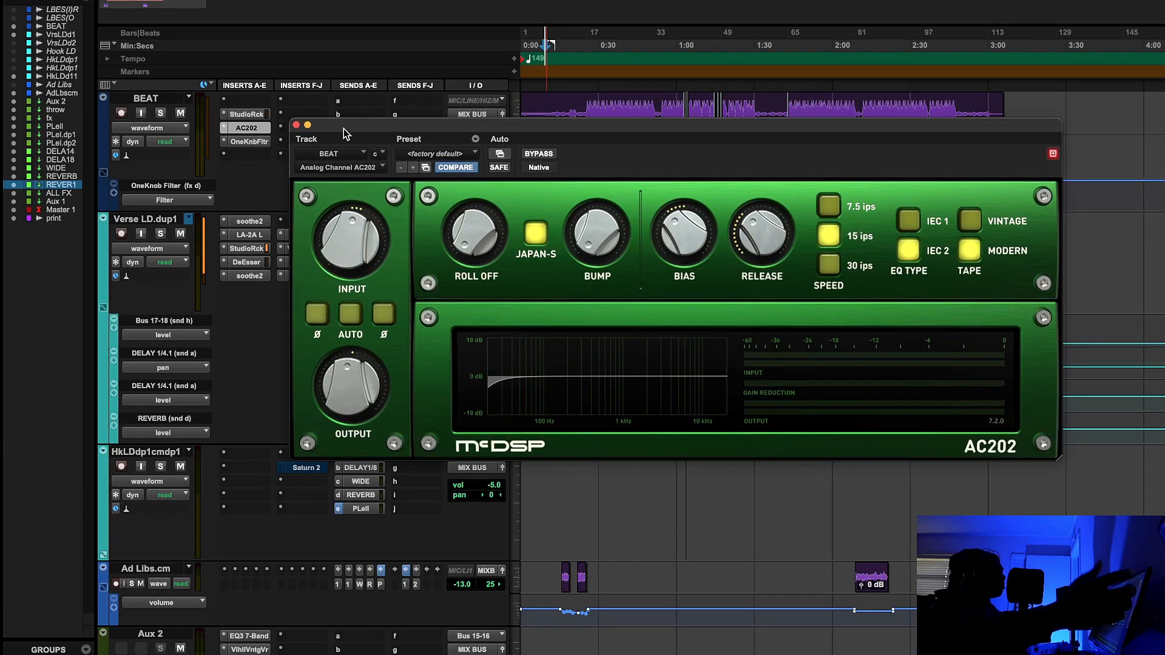
left_click(296, 125)
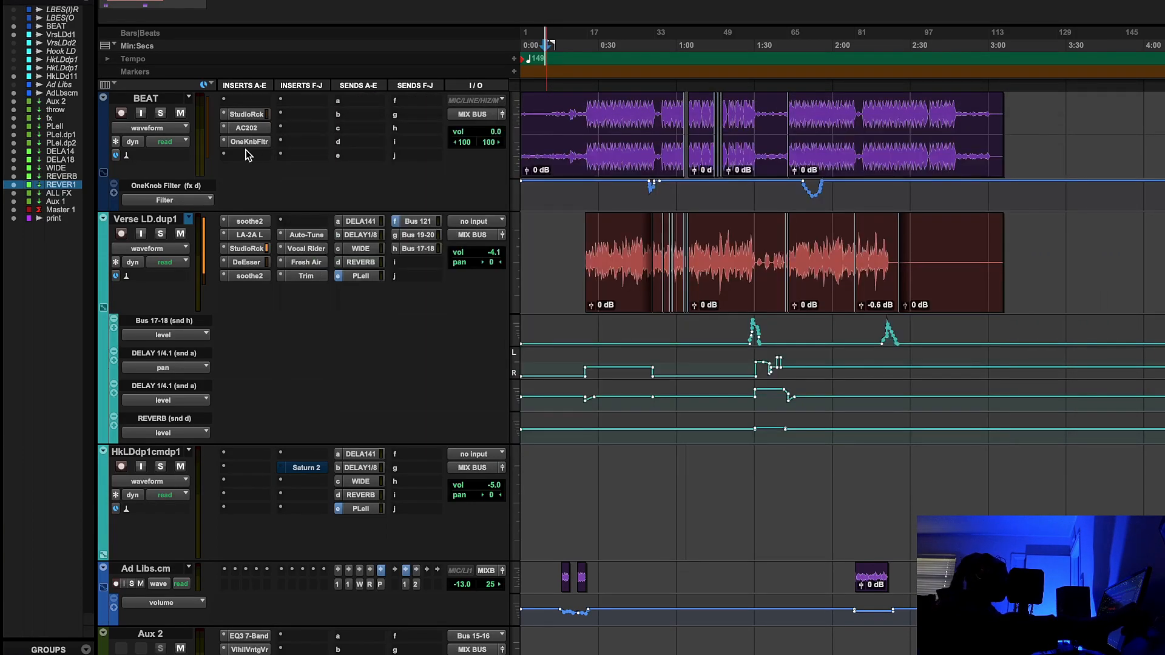
- Open OneKnob Filter on the BEAT track and play its automated filter sweep from about 0:46
left_click(249, 141)
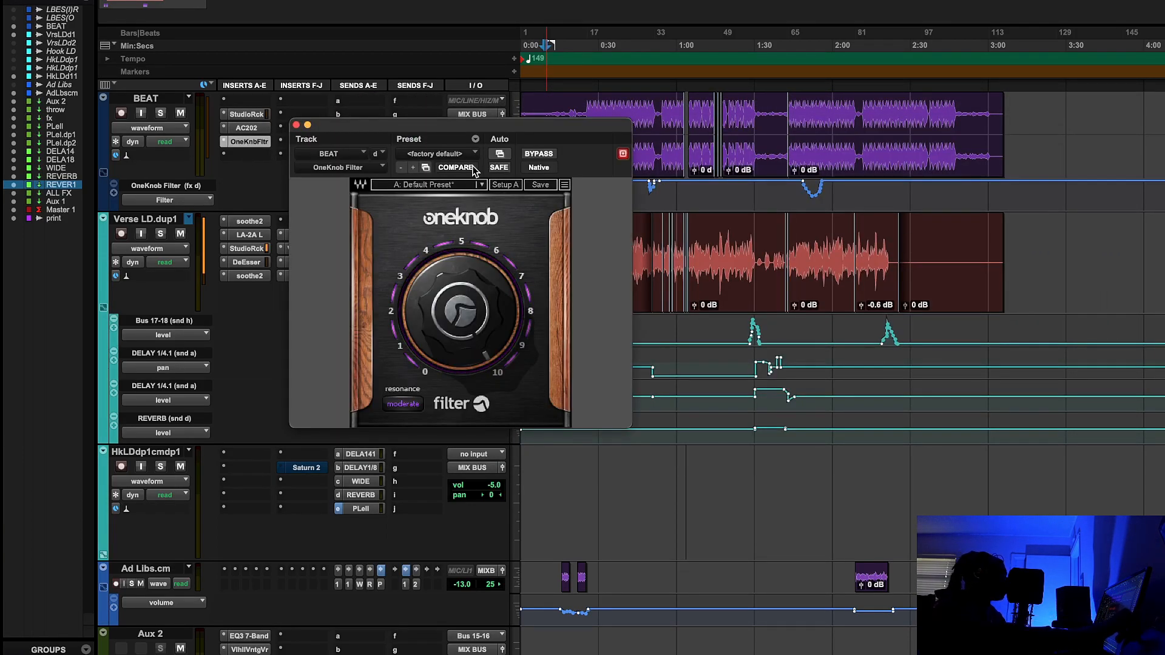
left_click_drag(417, 123, 366, 158)
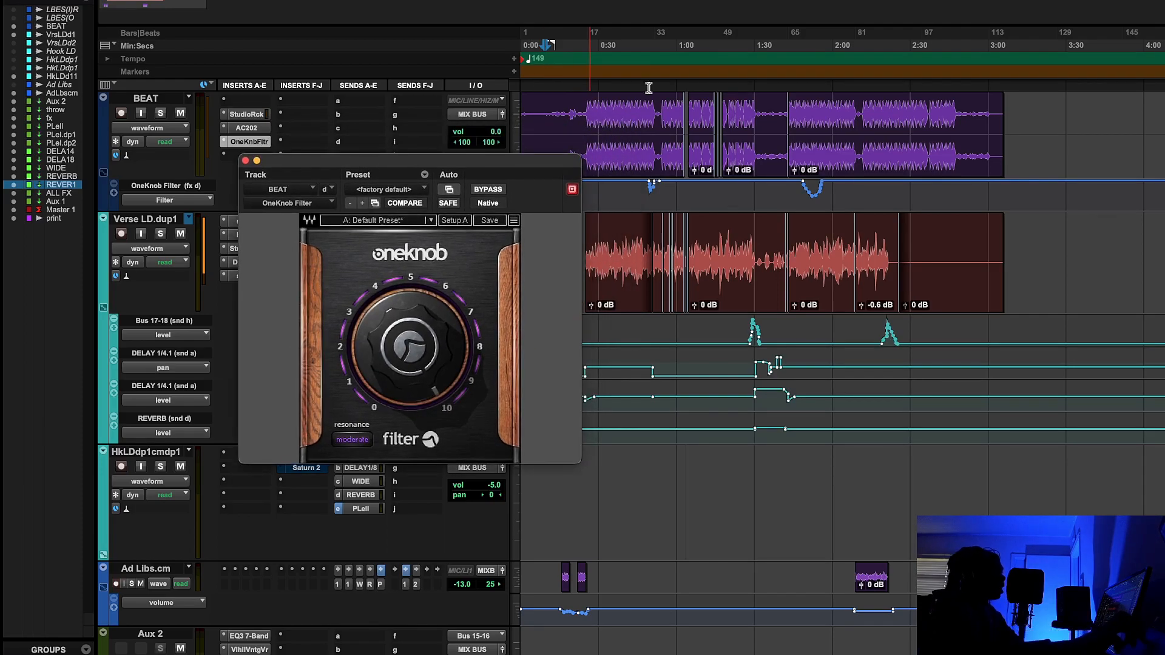
left_click(644, 47)
left_click_drag(644, 52, 642, 53)
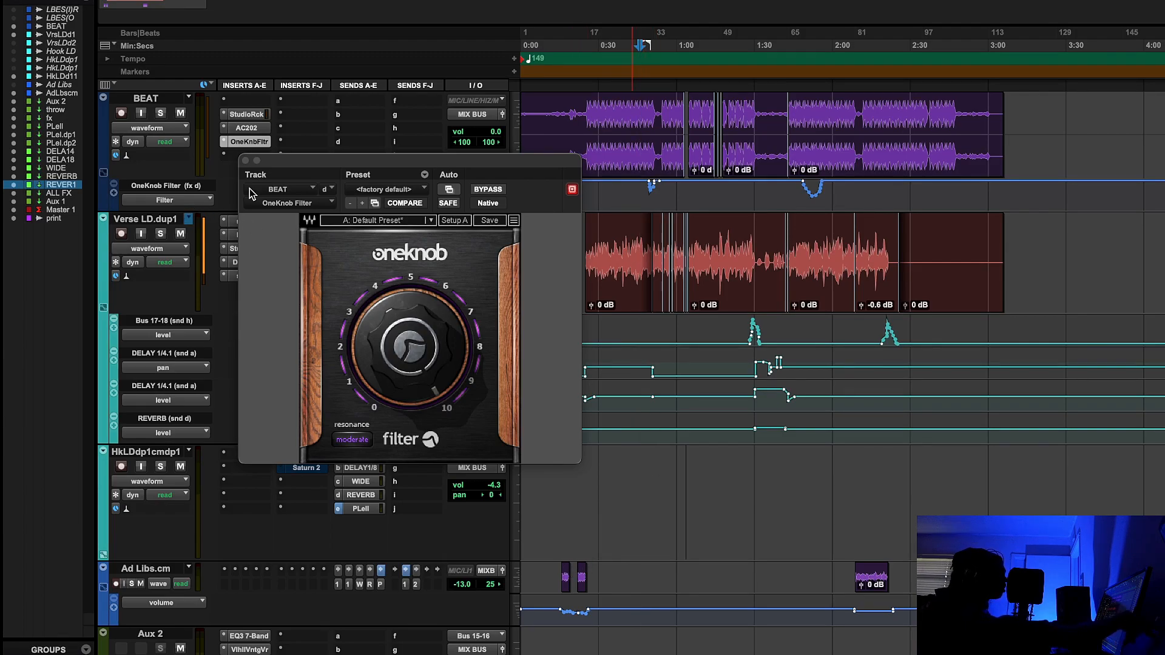
key("space")
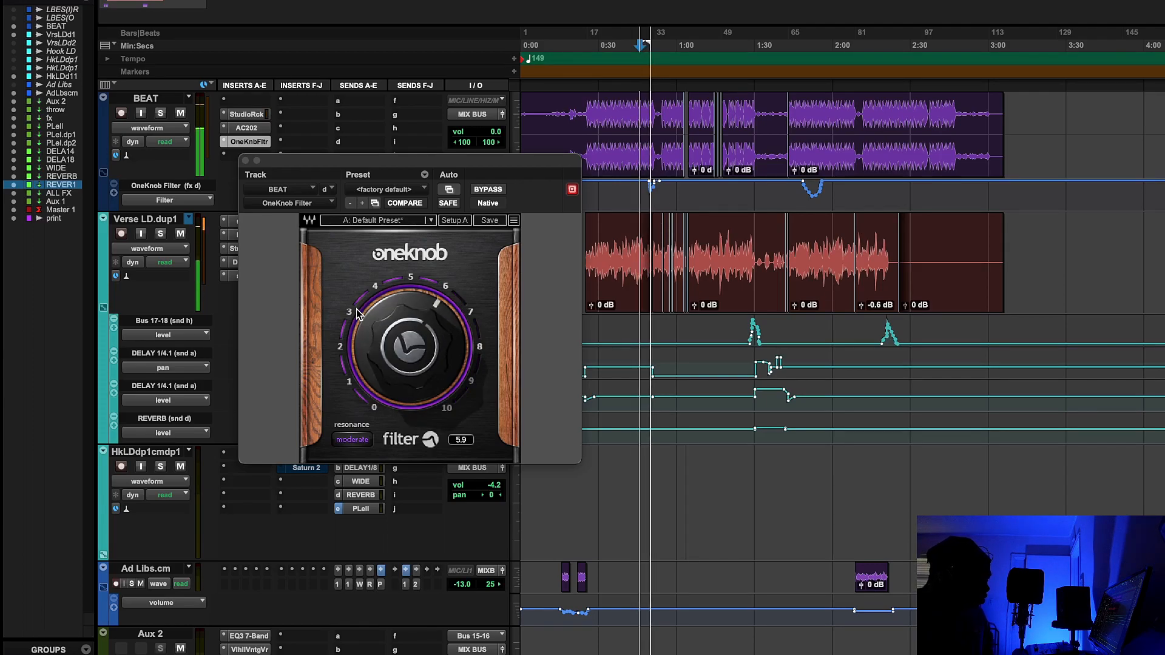
key("space")
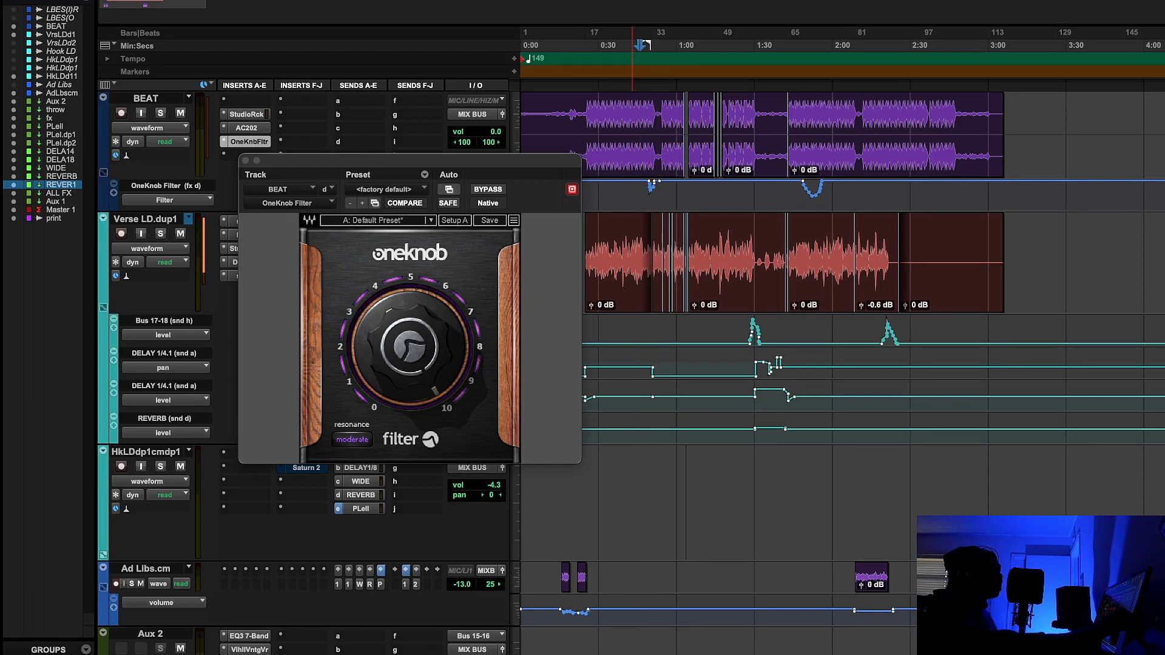
- Check which OneKnob Filter parameters are enabled for automation, leaving the dialog without changes, and check the BEAT track's automation mode
left_click_drag(1164, 261, 654, 196)
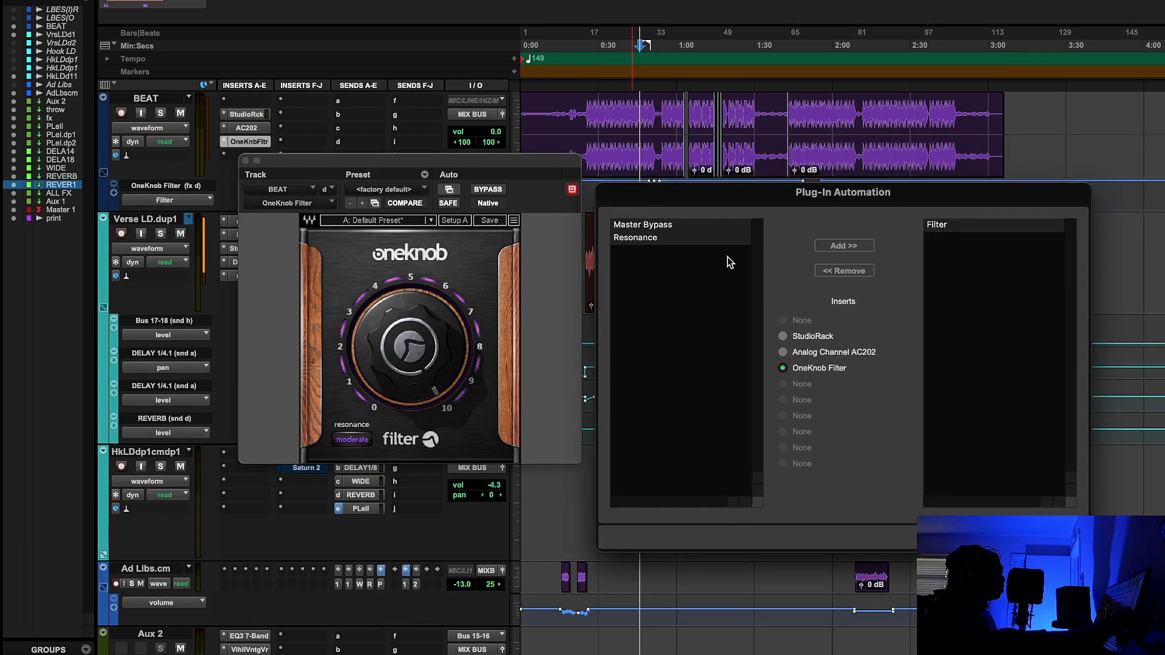
left_click_drag(893, 190, 795, 190)
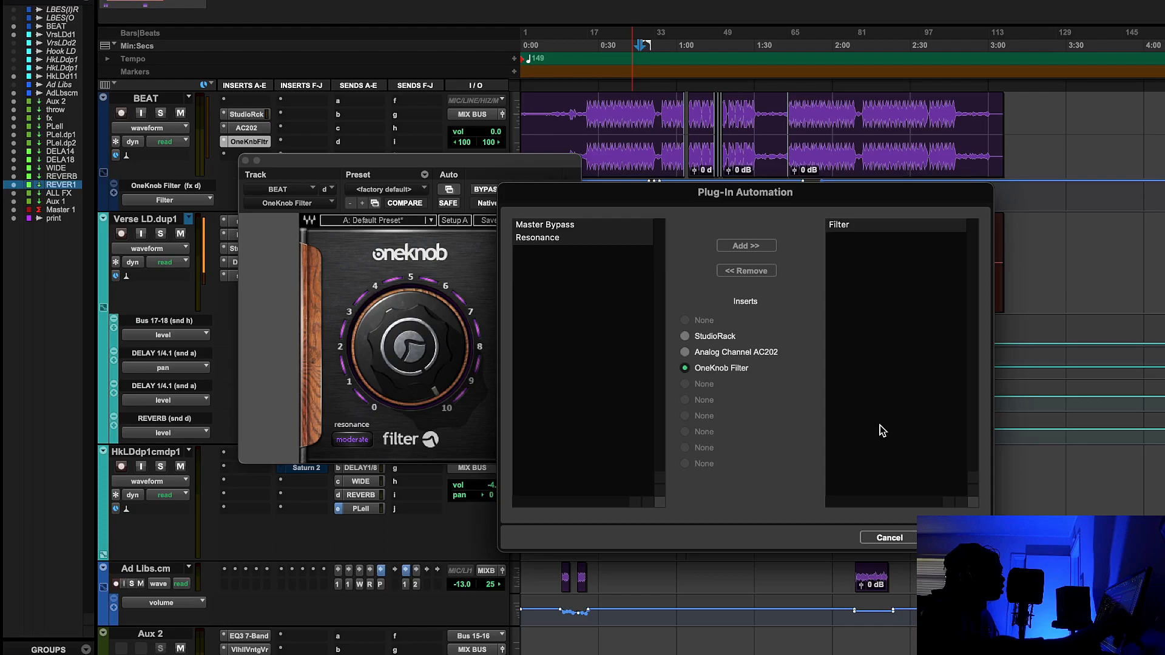
left_click(888, 537)
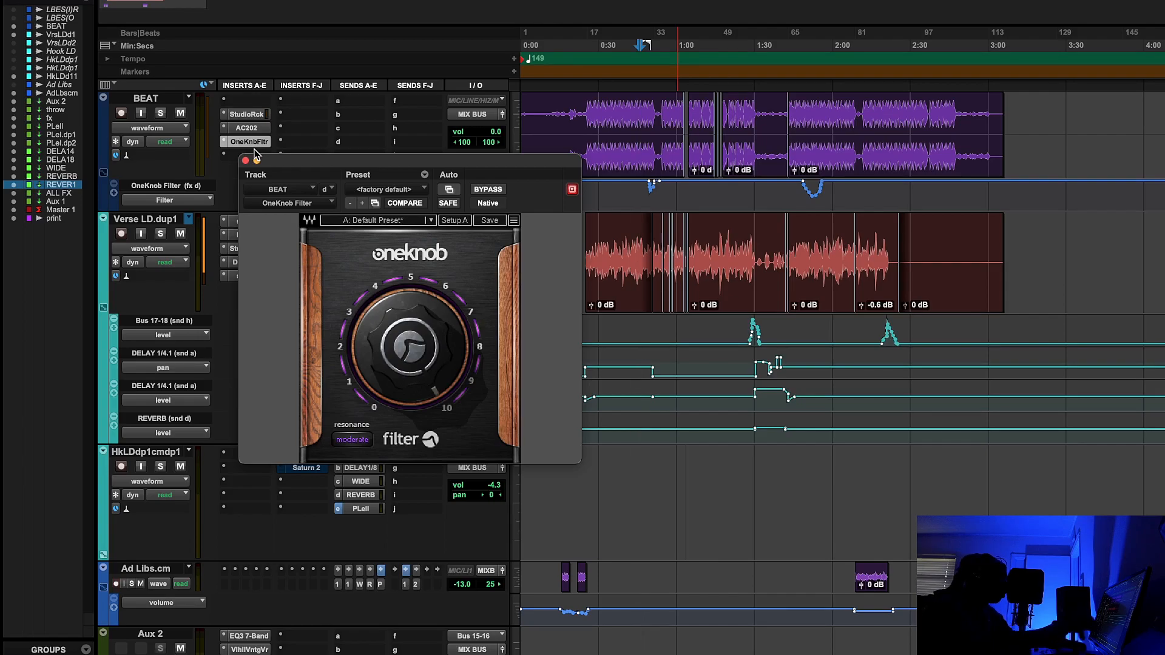
left_click(162, 142)
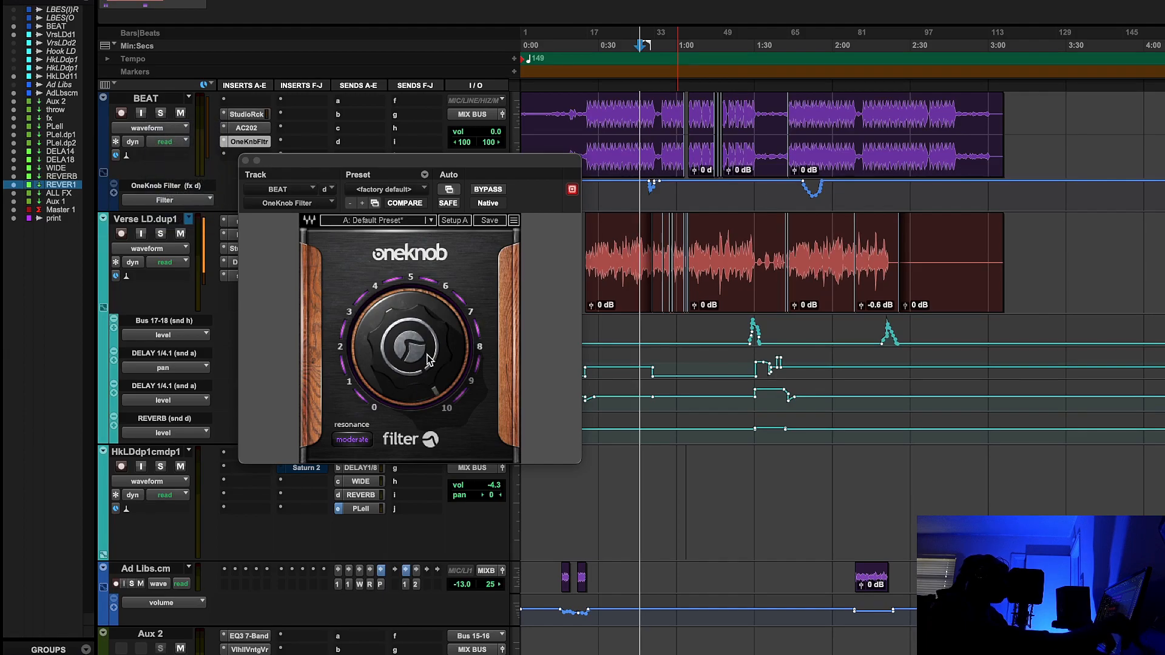
mouse_move(427, 360)
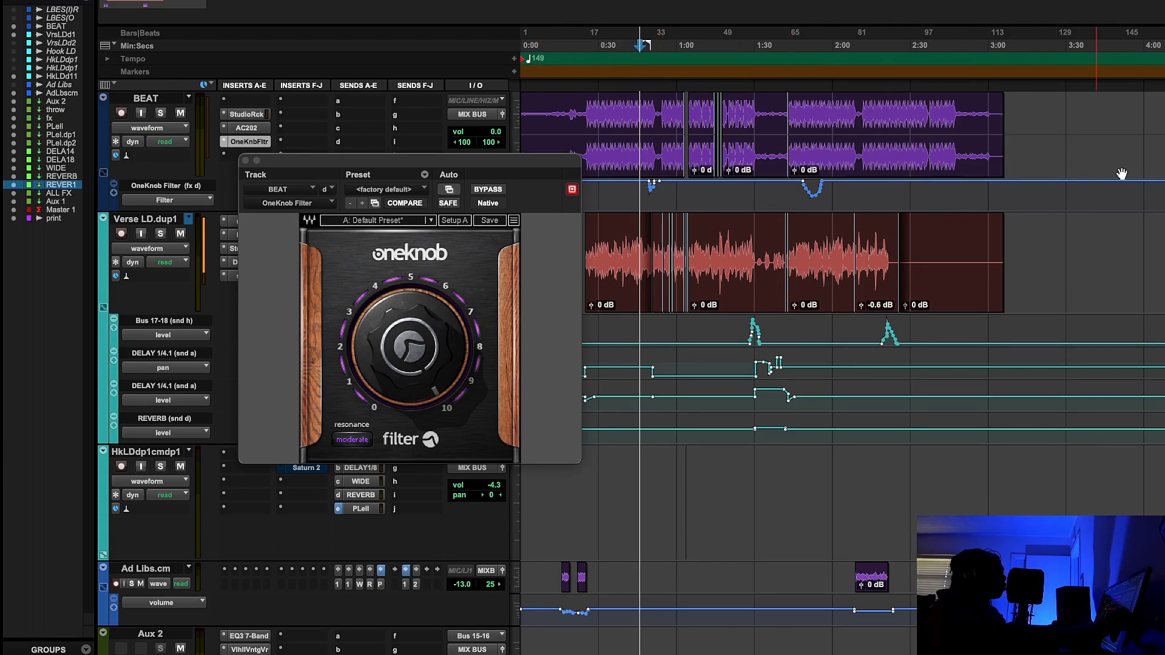
- Play the section after the first filter sweep from about 0:56 and close the OneKnob Filter window
left_click(661, 61)
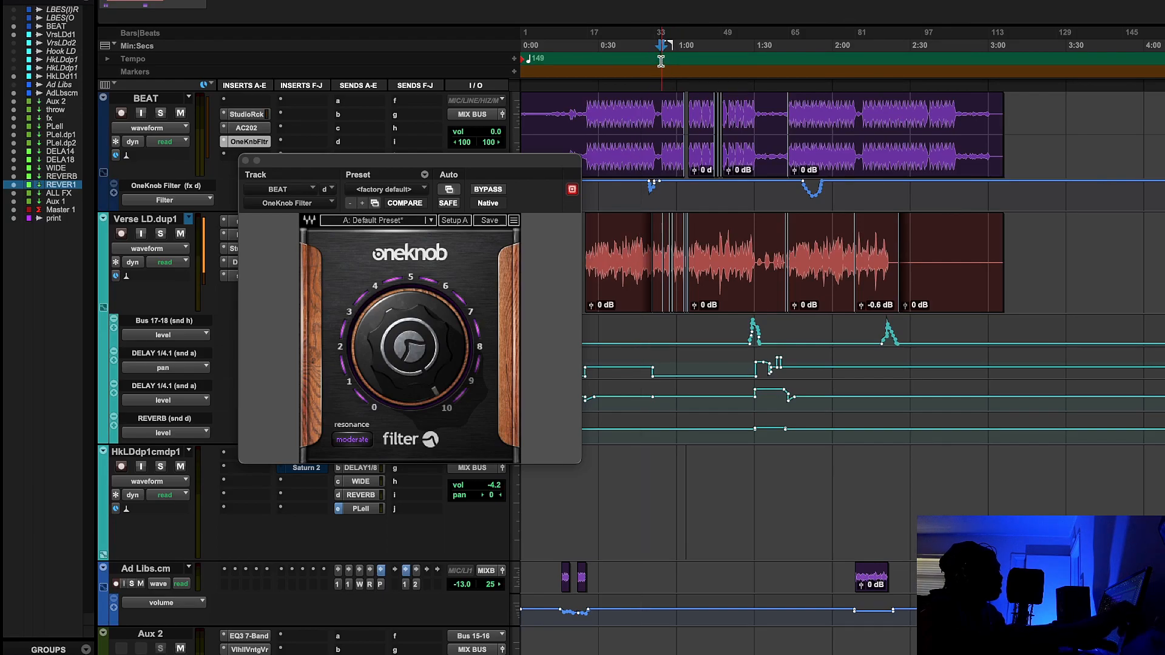
key("r")
key("t")
key("t")
key("t")
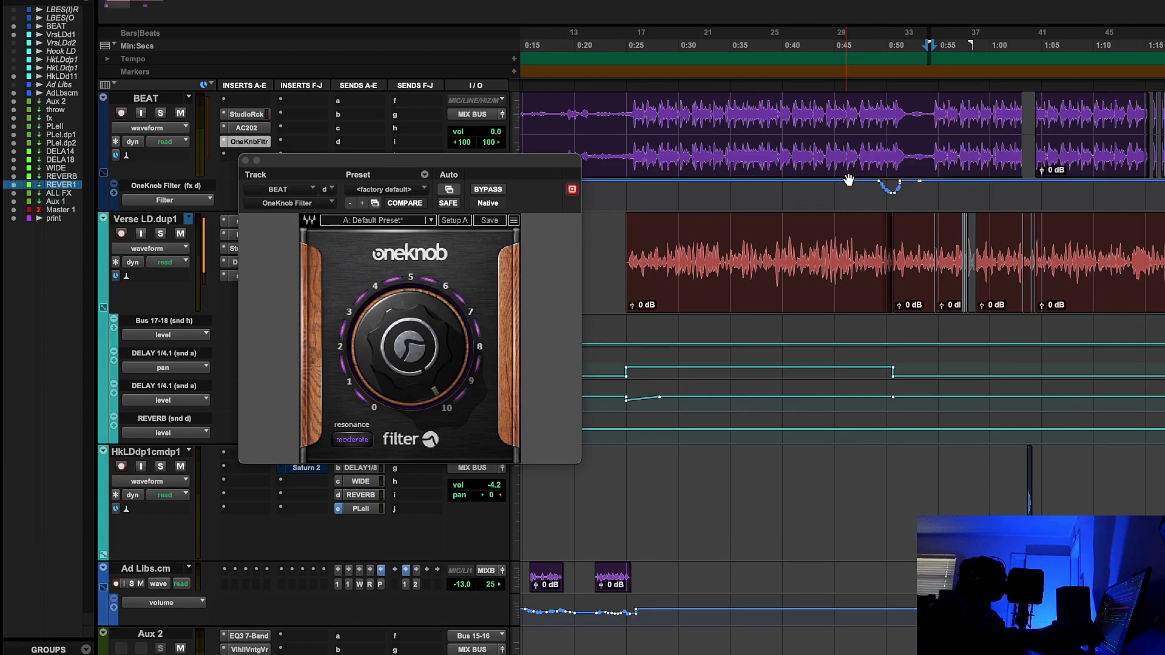
scroll(848, 181, "right", 5)
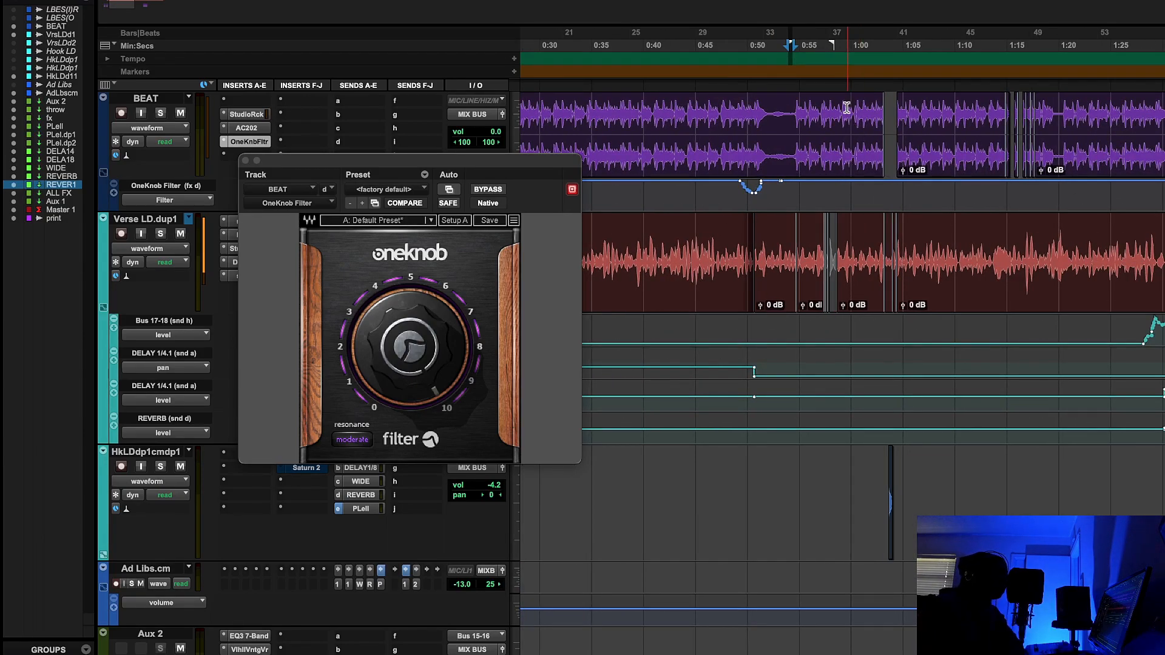
left_click(1065, 66)
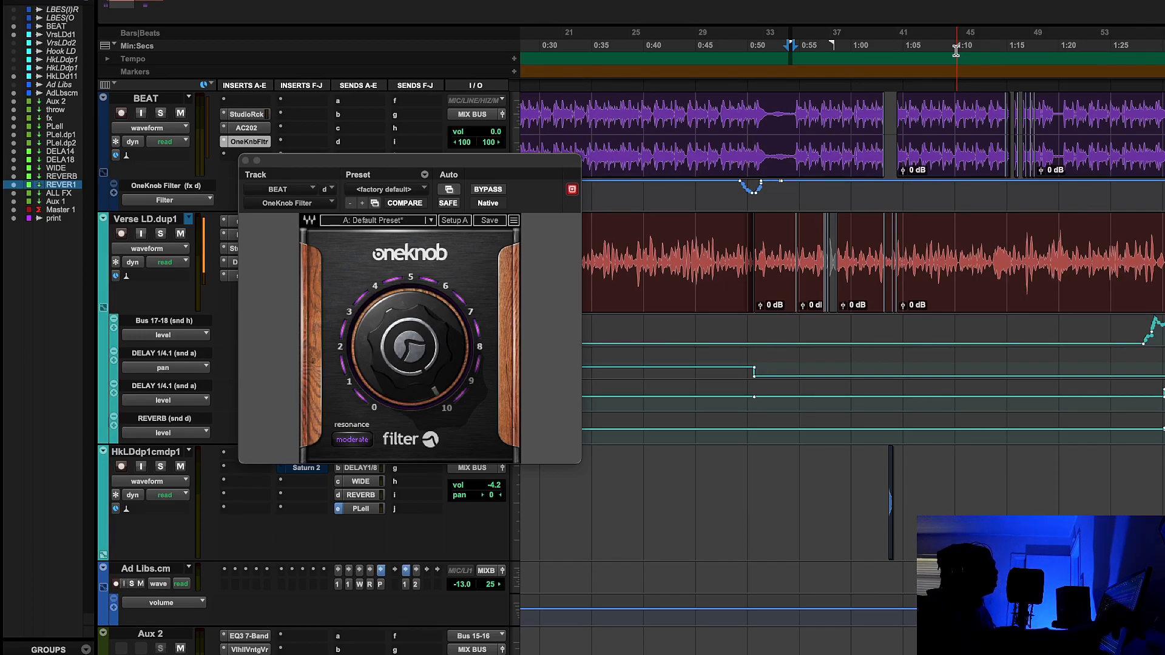
key("space")
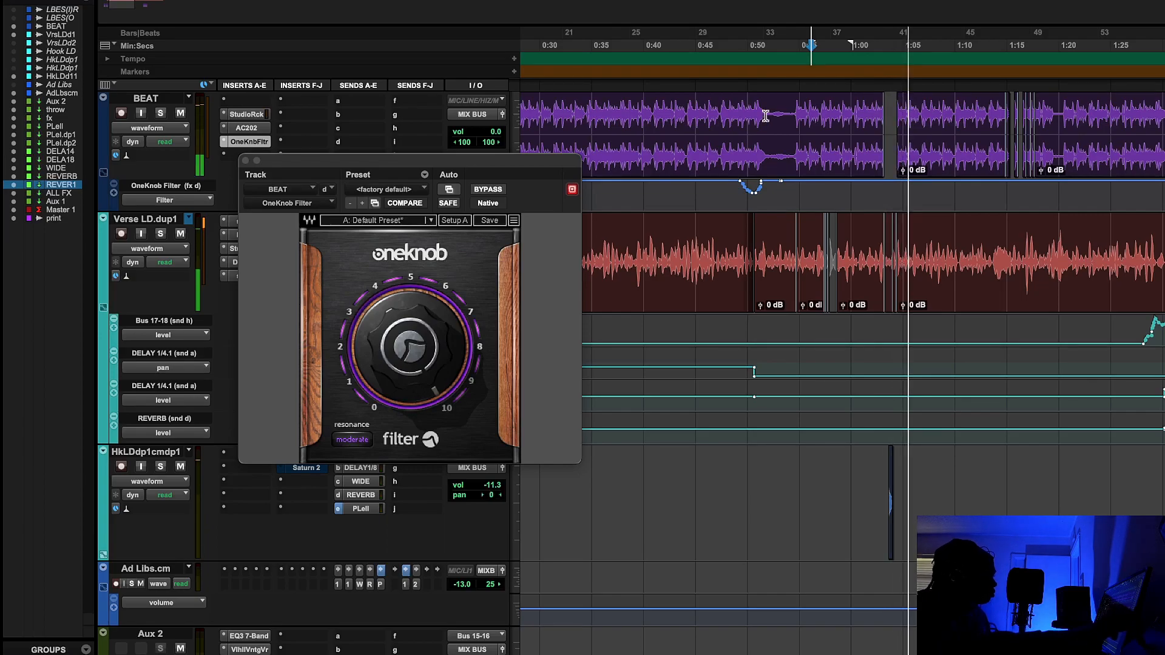
left_click(245, 161)
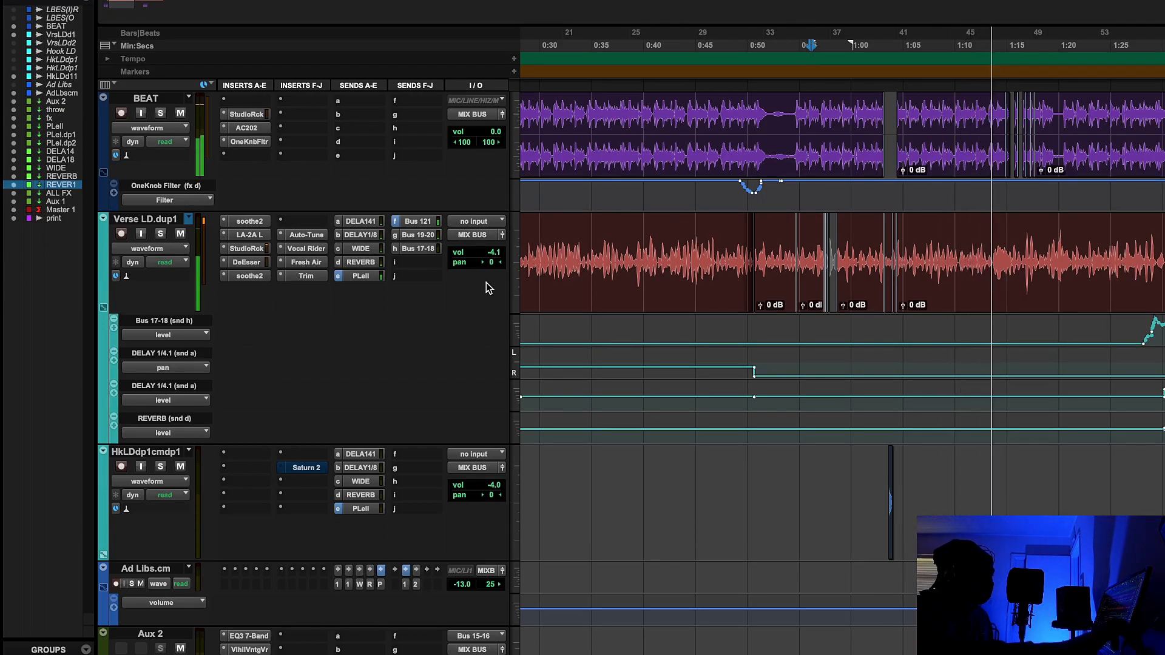
- Restart playback from about 1:10, just ahead of the second group of cuts in the beat
scroll(486, 283, "right", 3)
key("r")
key("t")
key("t")
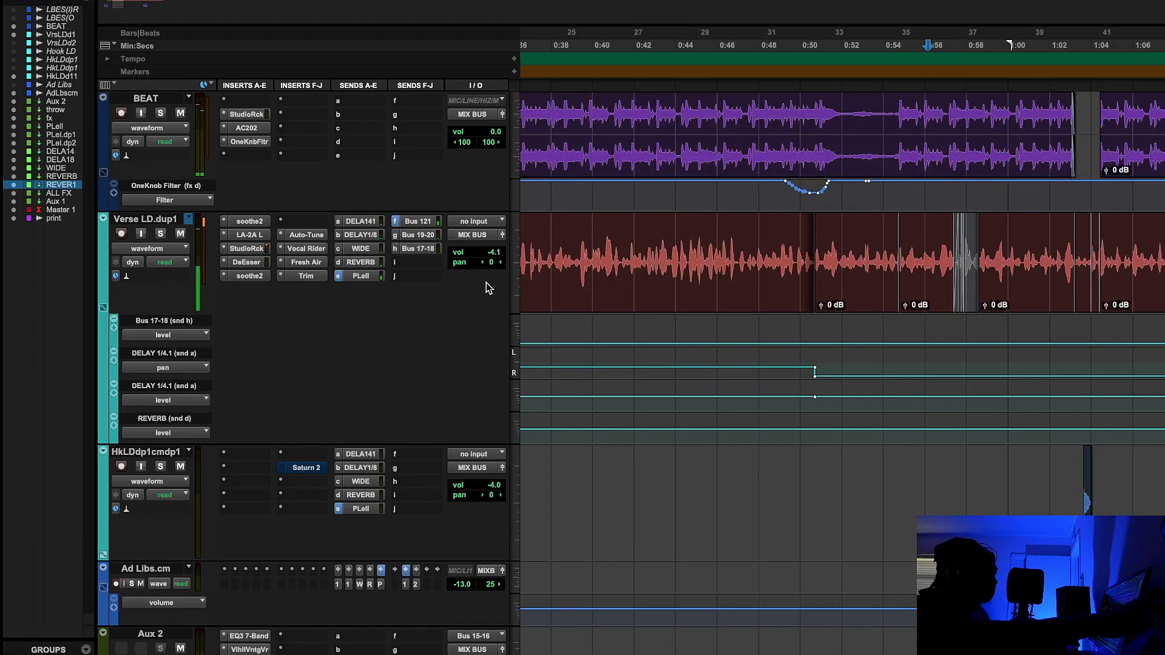
scroll(730, 322, "right", 5)
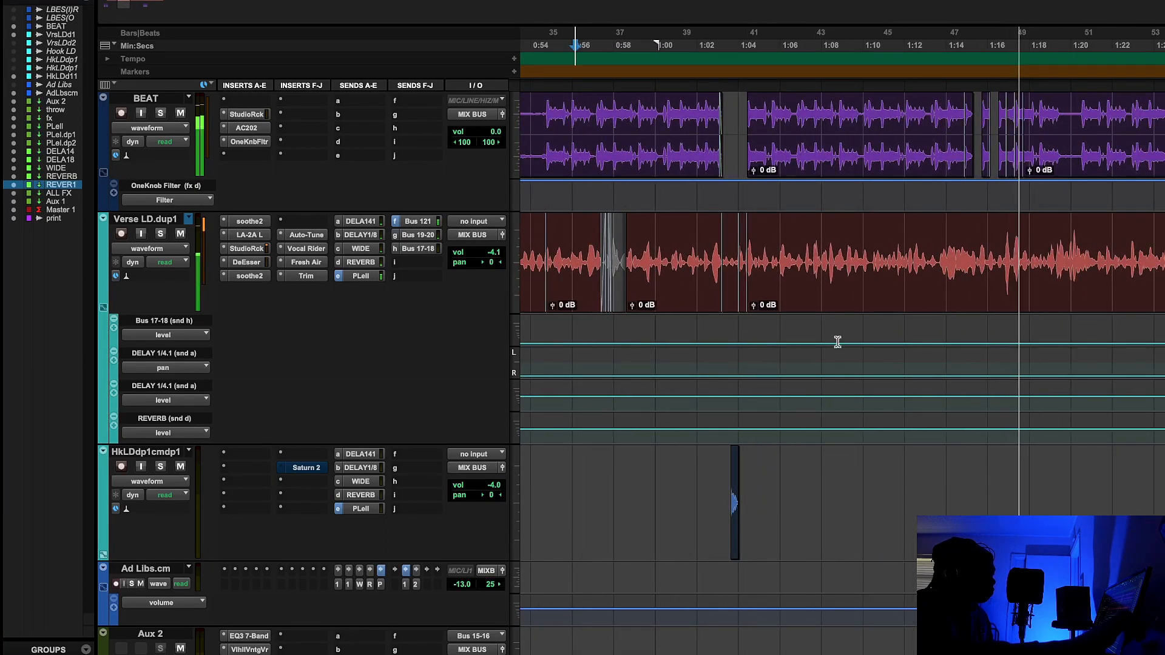
left_click(869, 56)
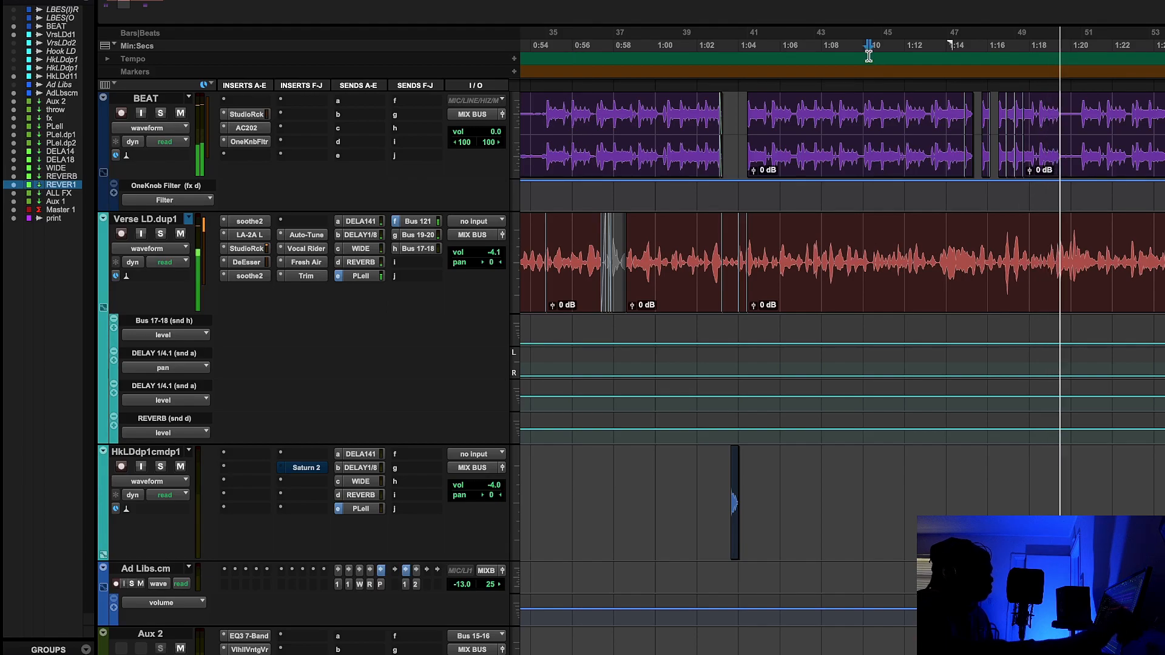
left_click(862, 56)
key("space")
key("space")
- Listen through the short cuts in the BEAT track before 1:18 and stop playback
scroll(919, 363, "right", 2)
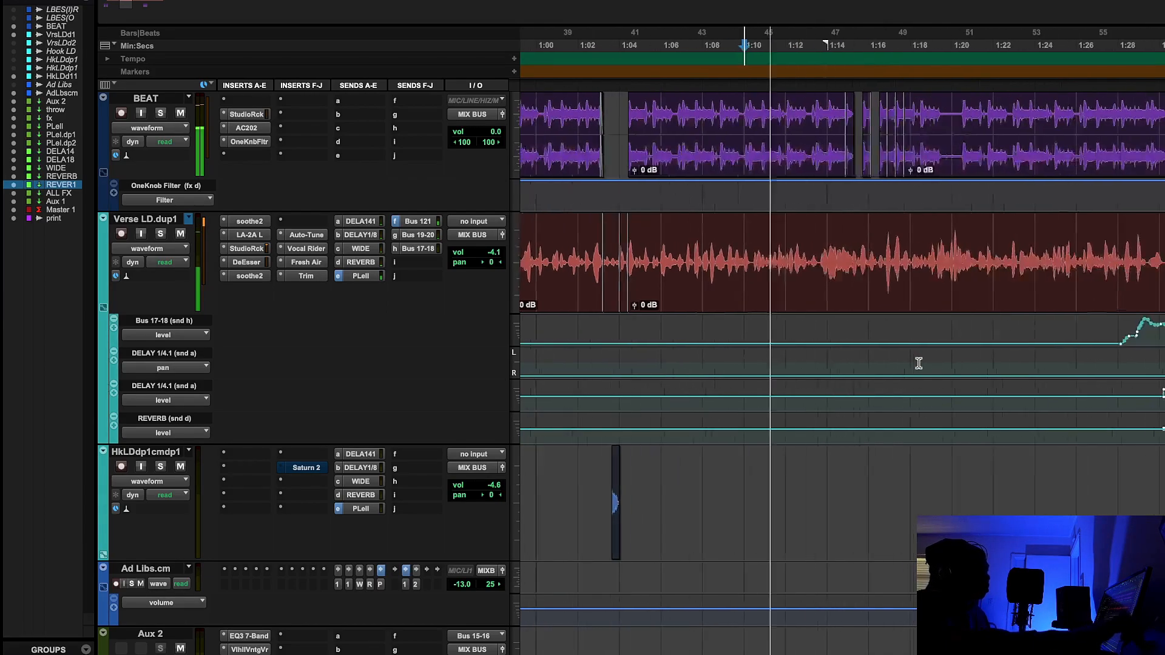
scroll(919, 364, "right", 2)
scroll(919, 364, "left", 5)
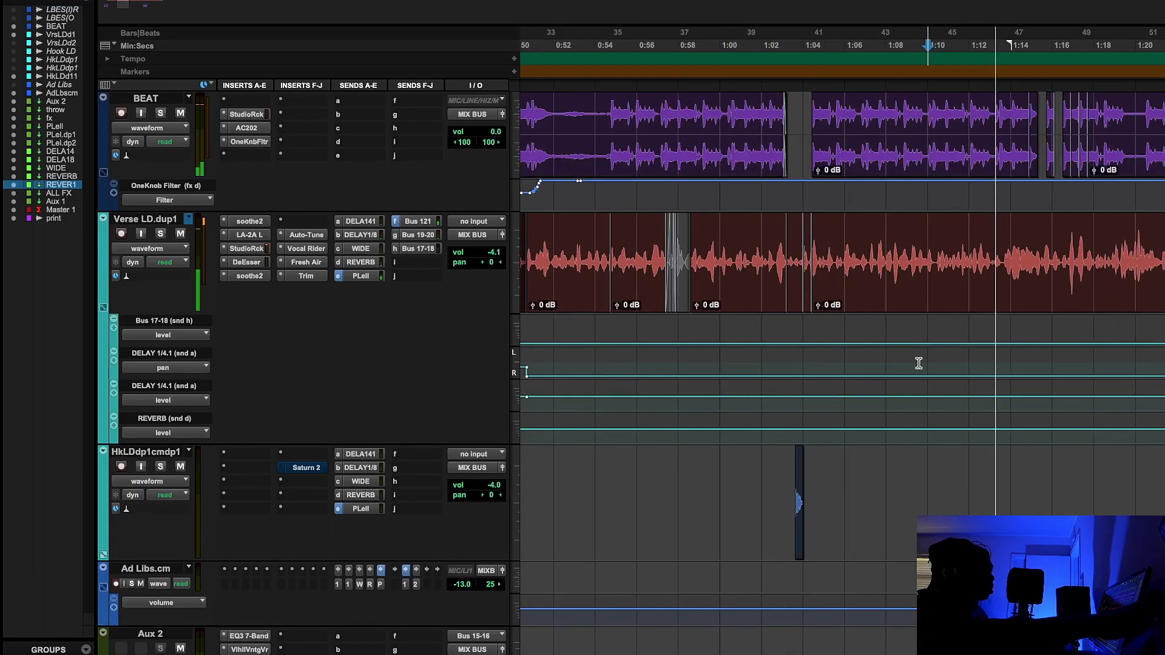
scroll(918, 363, "right", 4)
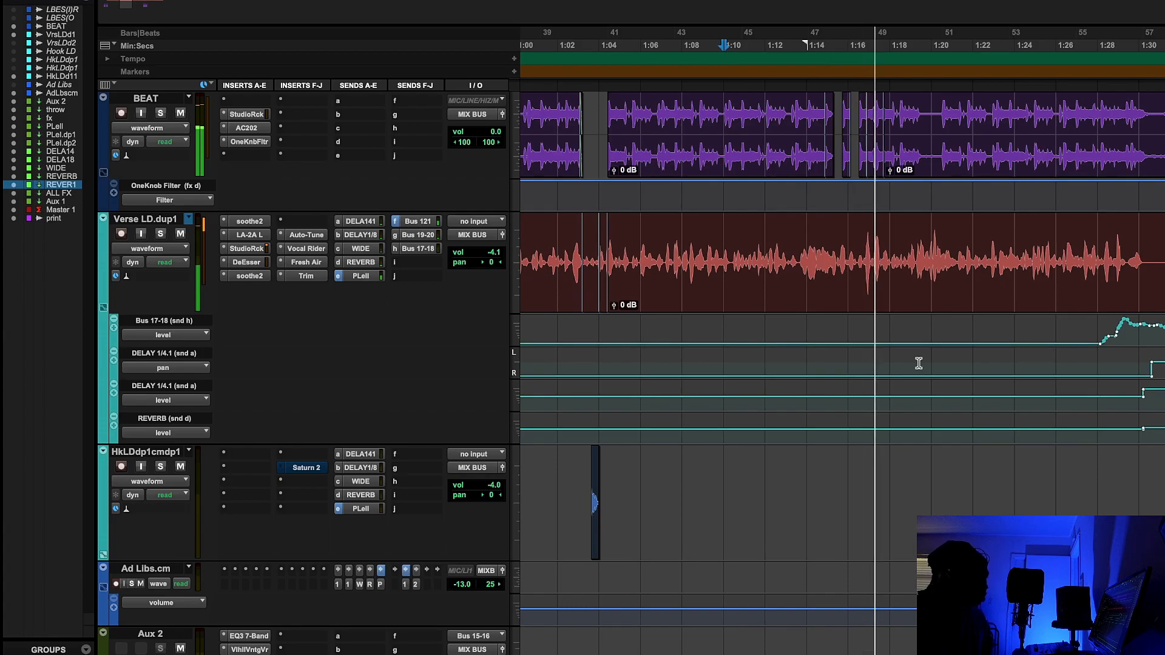
key("space")
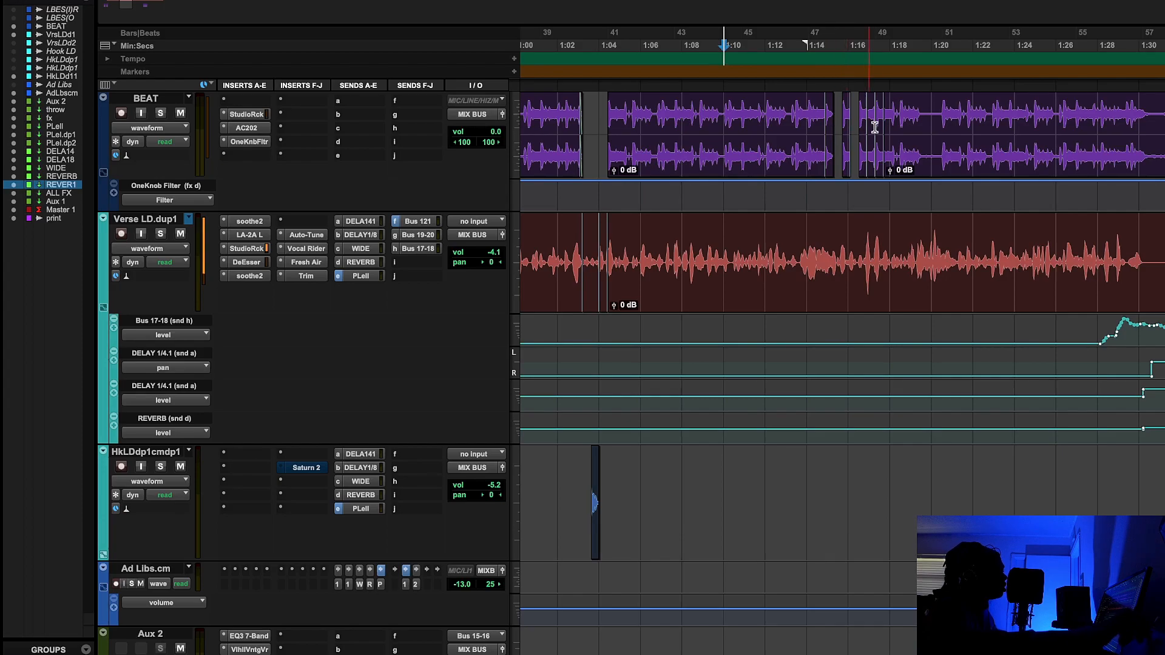
key("r")
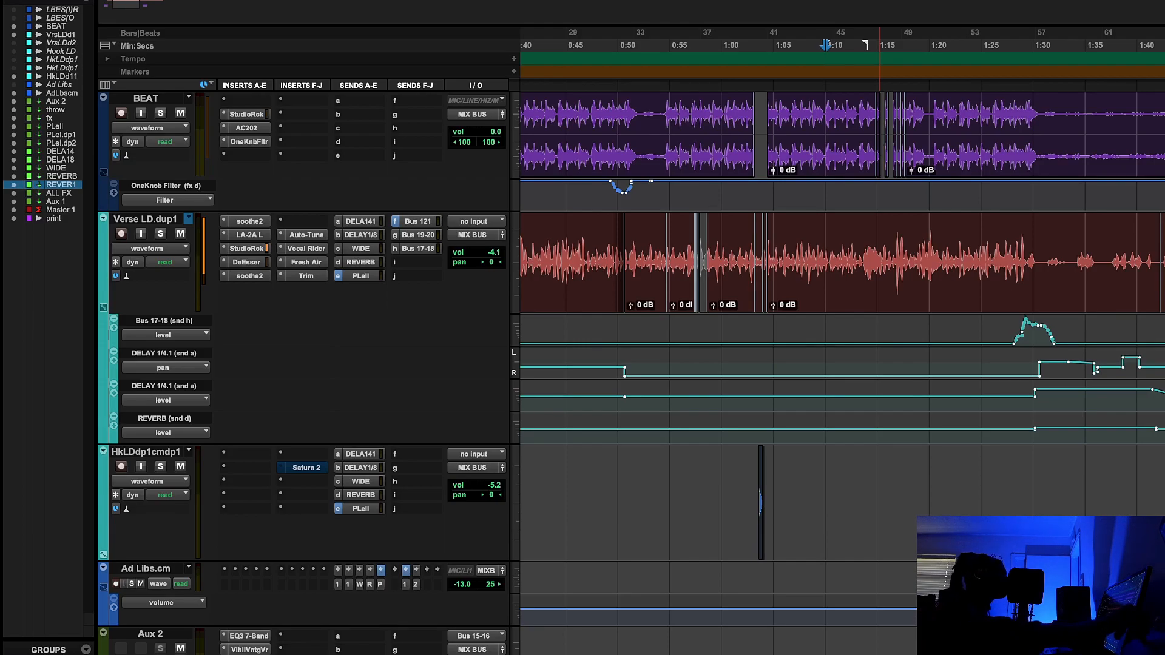
- Browse the plug-in categories and the list of pitch and doubler effects, leaving it without choosing one
left_click(340, 0)
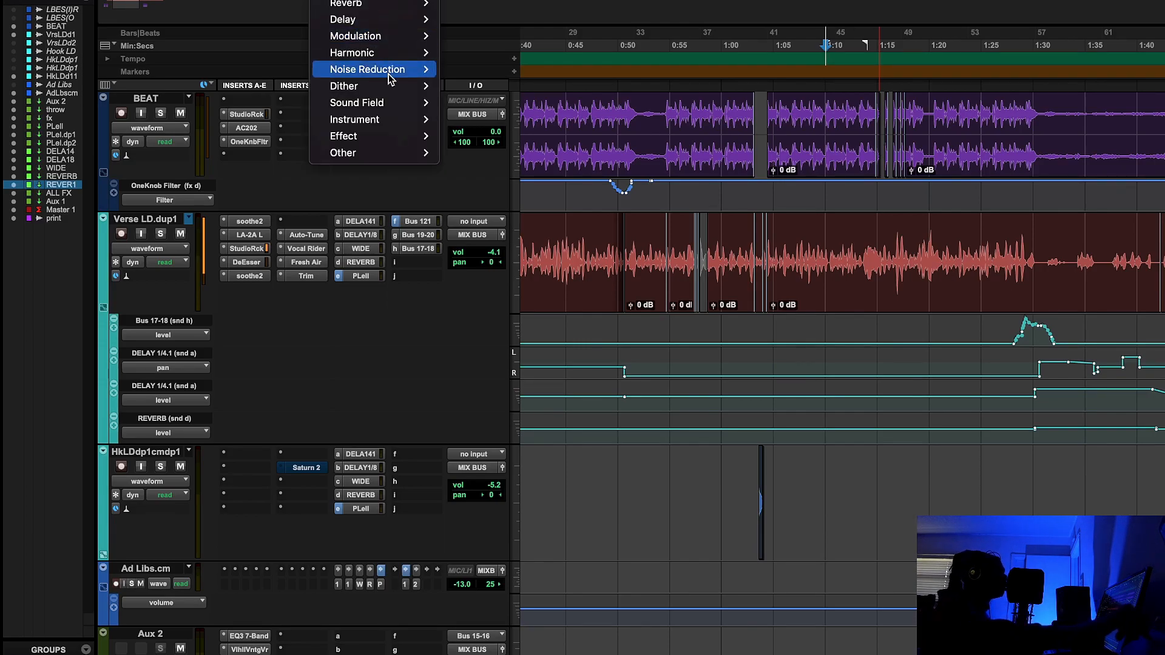
mouse_move(396, 139)
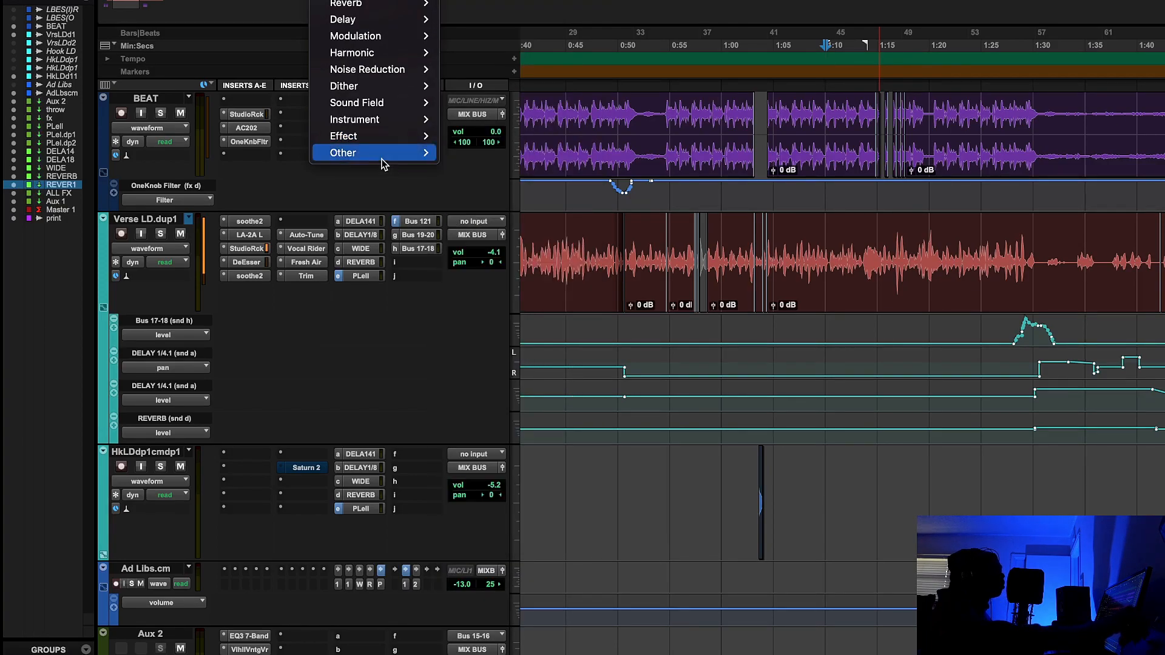
mouse_move(356, 70)
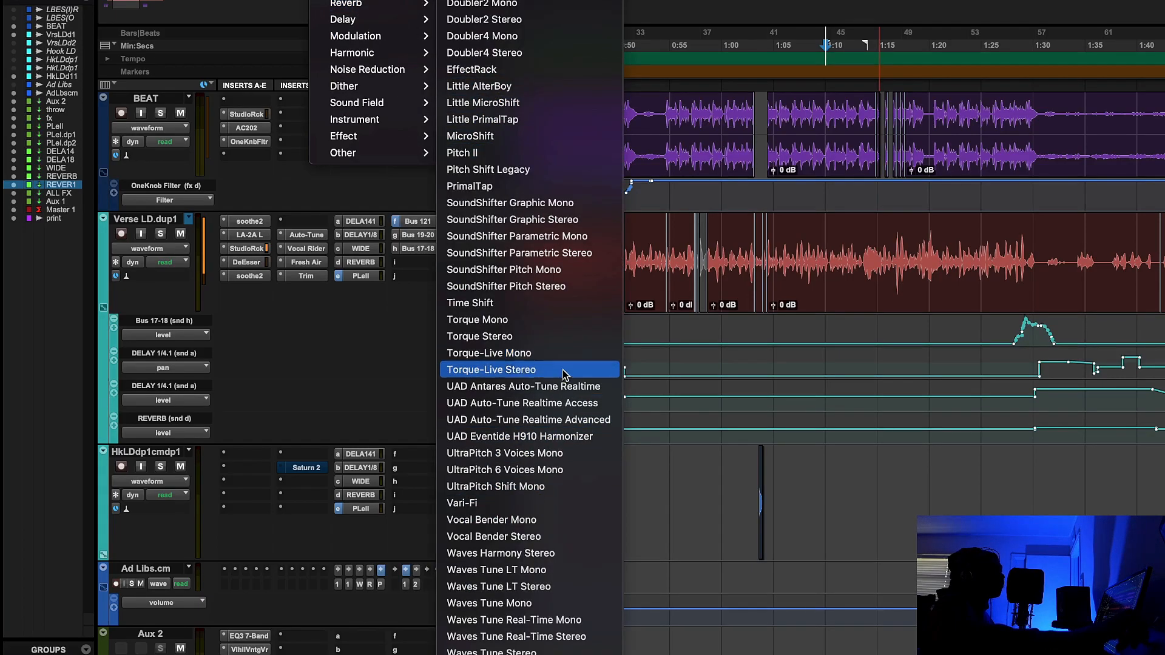
left_click(870, 532)
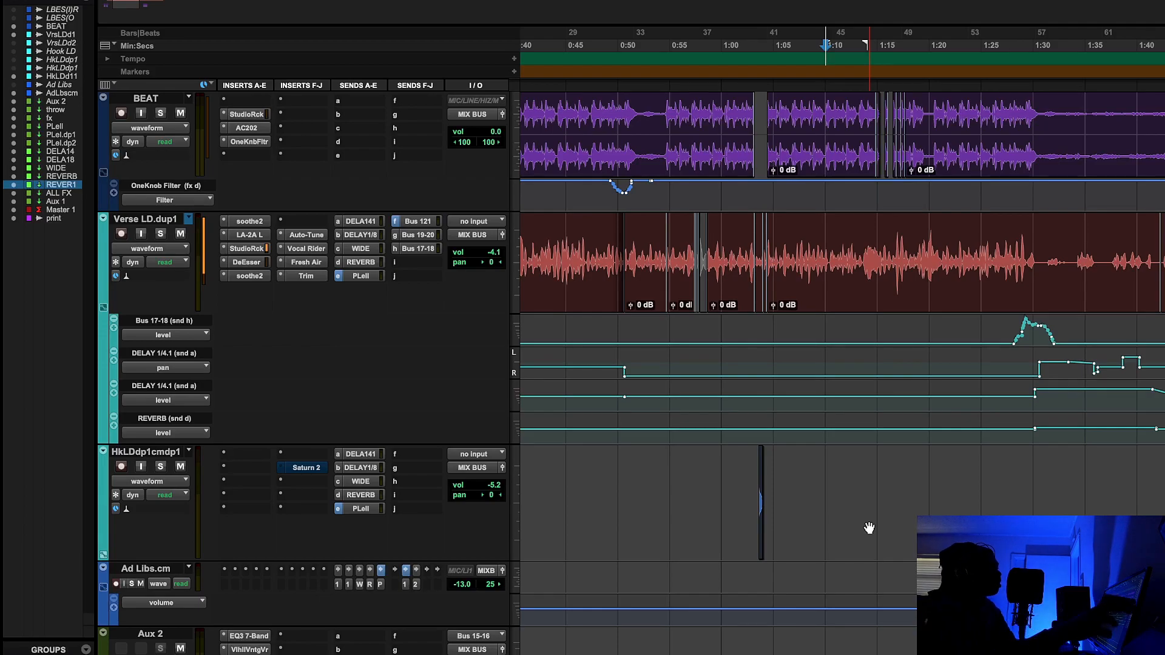
- Play the breakdown from about 1:24, following the send automation on Verse LD.dup1, and stop playback before the beat returns
scroll(870, 528, "right", 5)
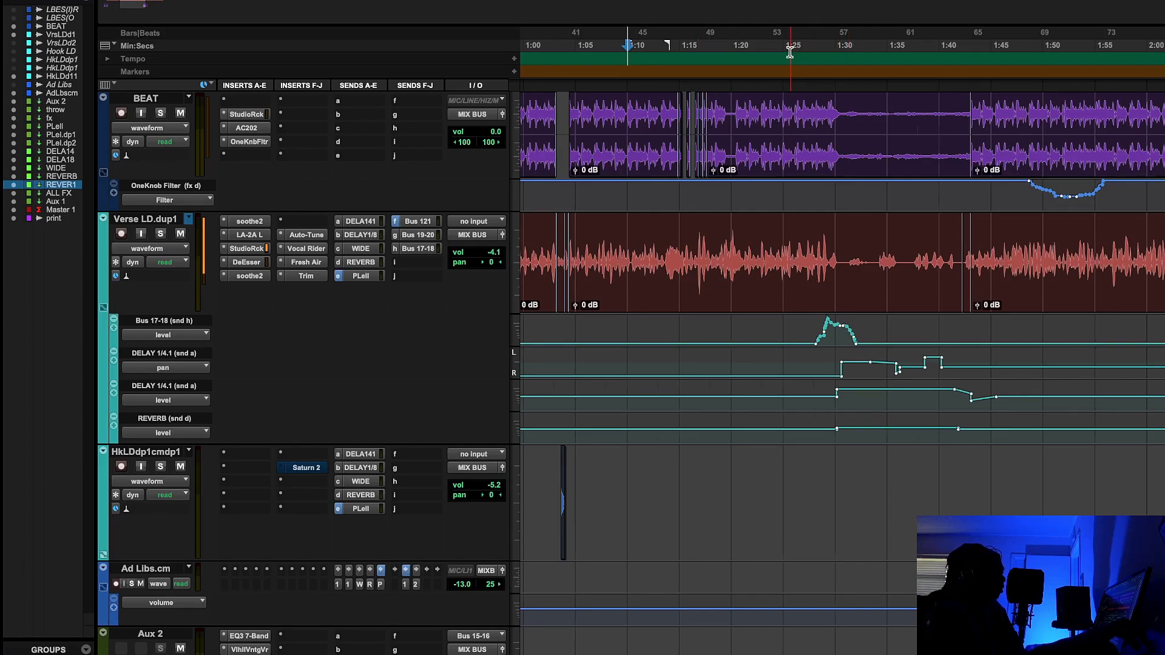
scroll(790, 52, "right", 1)
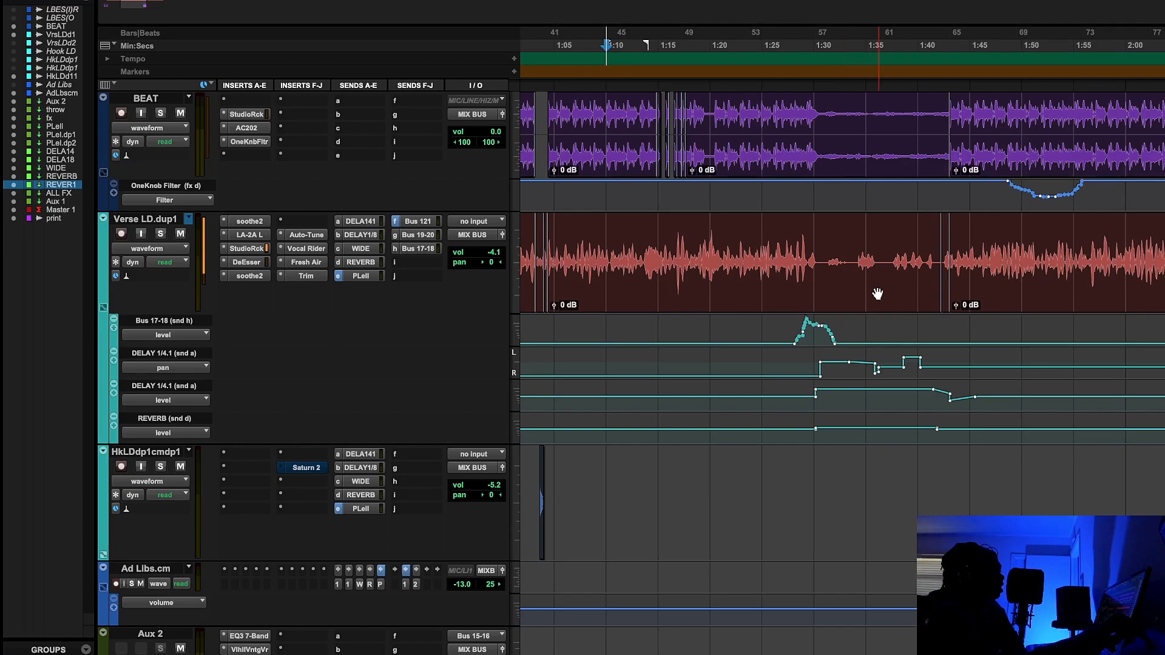
scroll(866, 438, "down", 5)
scroll(867, 438, "up", 5)
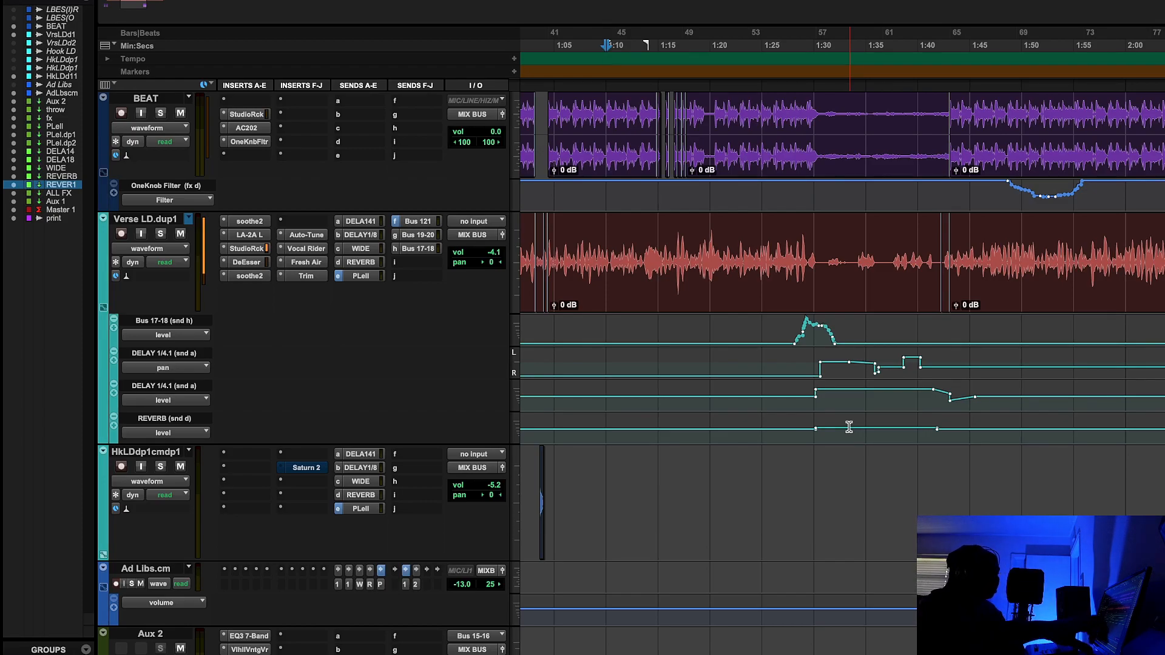
left_click(758, 53)
key("space")
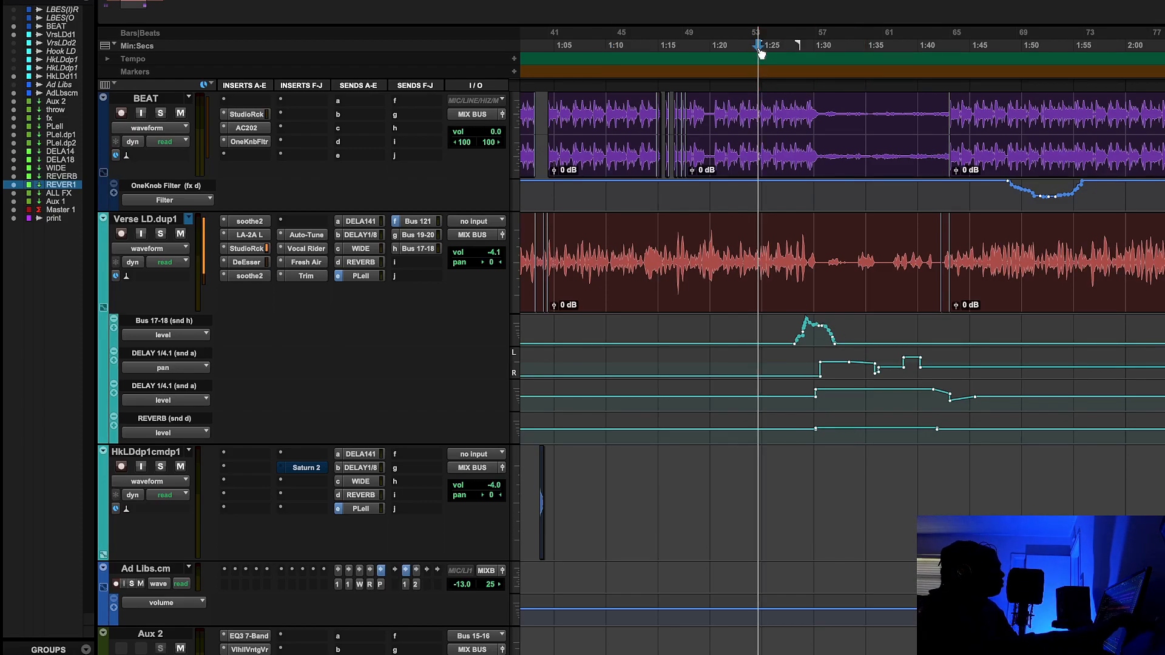
scroll(743, 169, "right", 1)
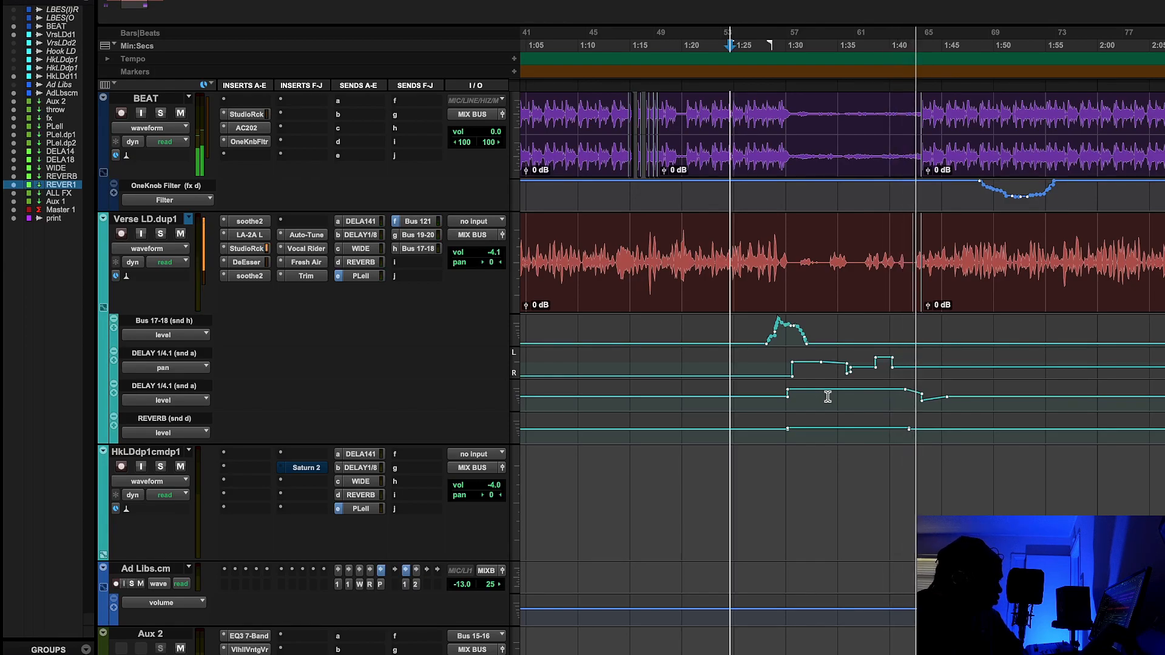
key("space")
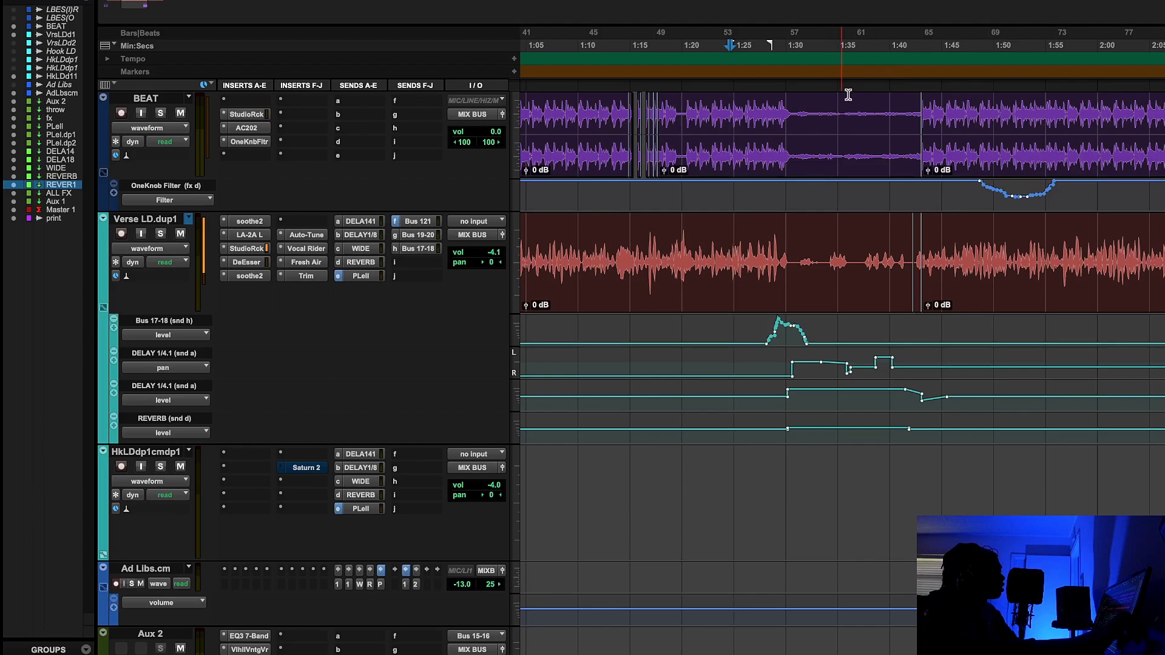
- Replay the Bus 17-18 send throw on Verse LD.dup1 from about 1:28 and stop playback
left_click(859, 46)
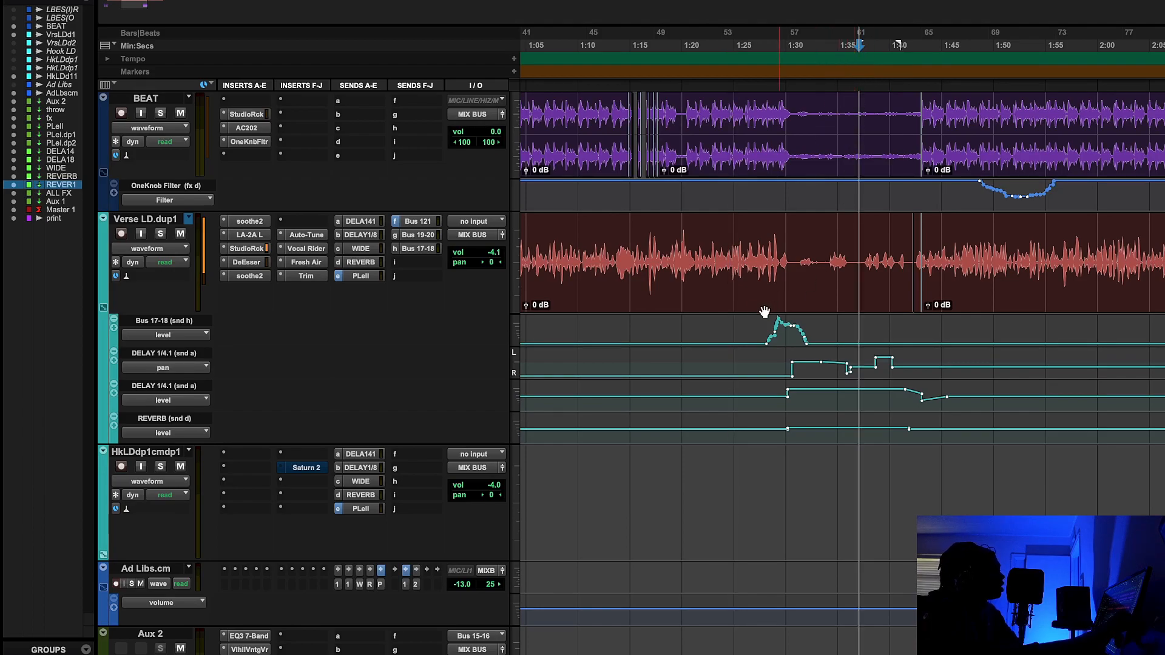
scroll(757, 312, "down", 5)
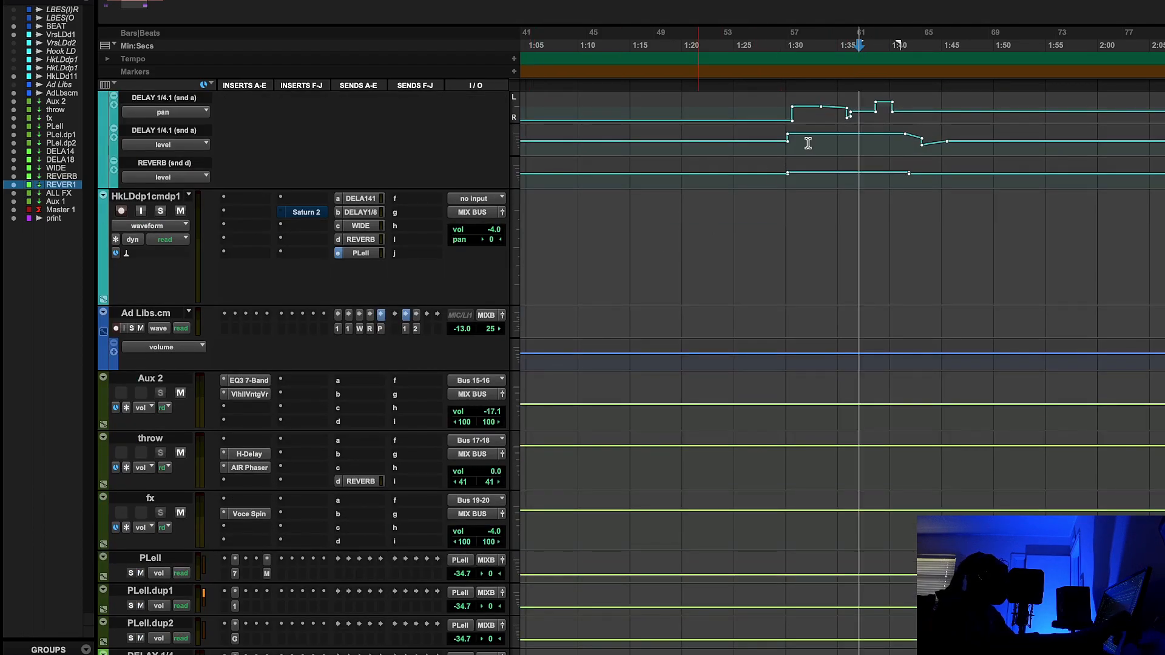
scroll(808, 144, "up", 5)
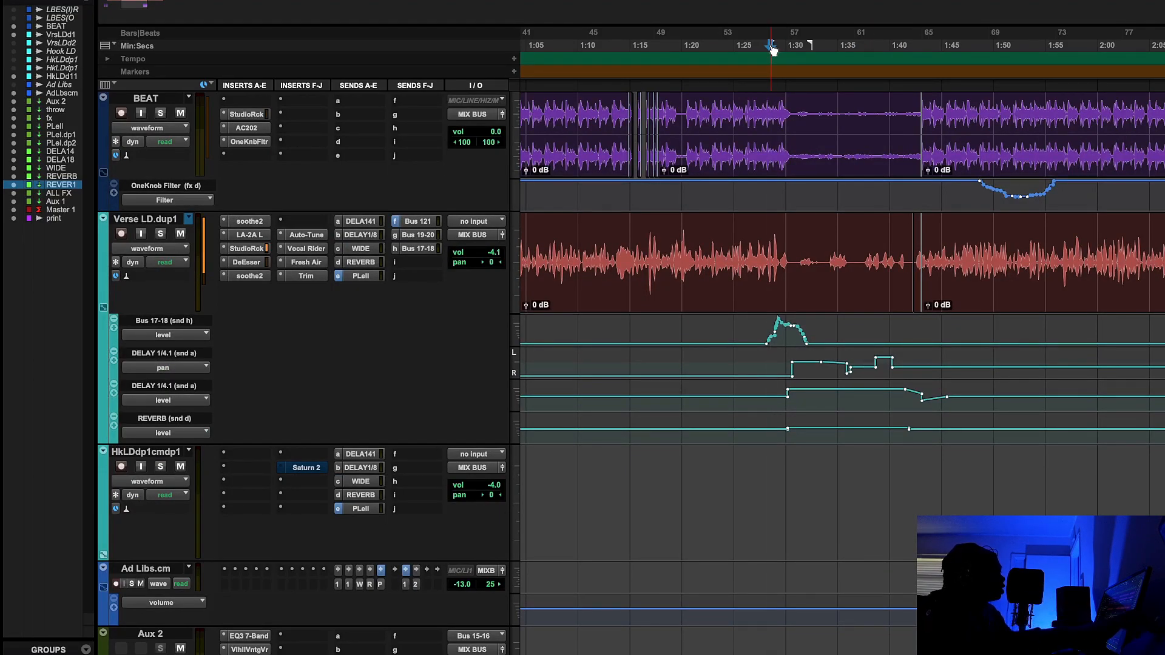
key("space")
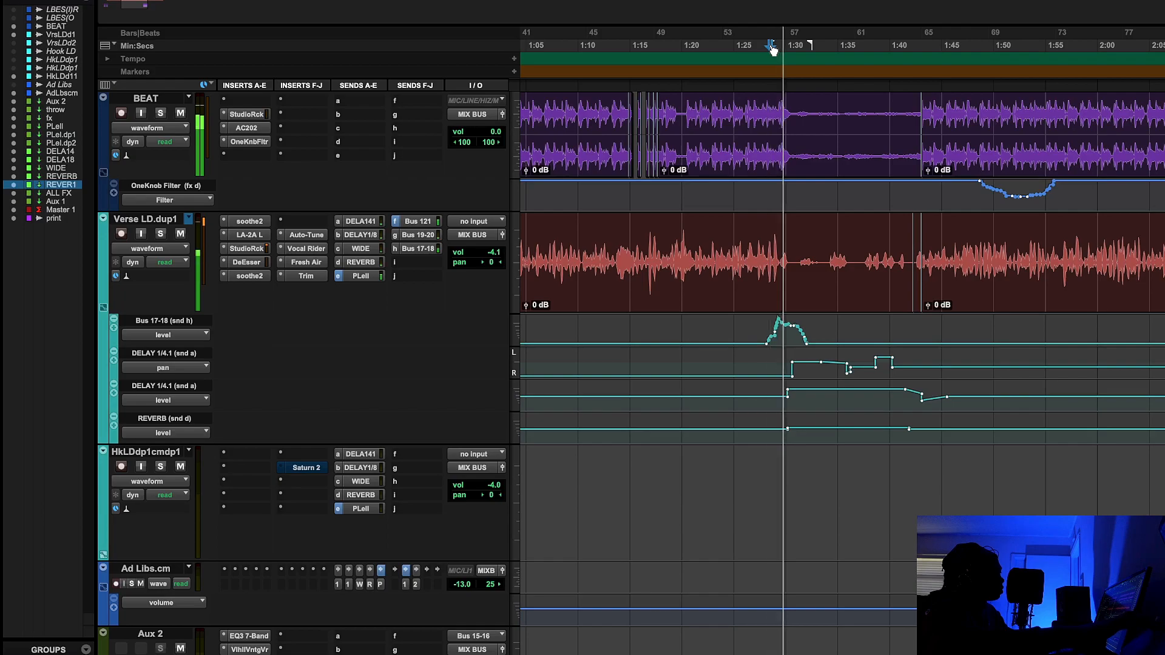
key("space")
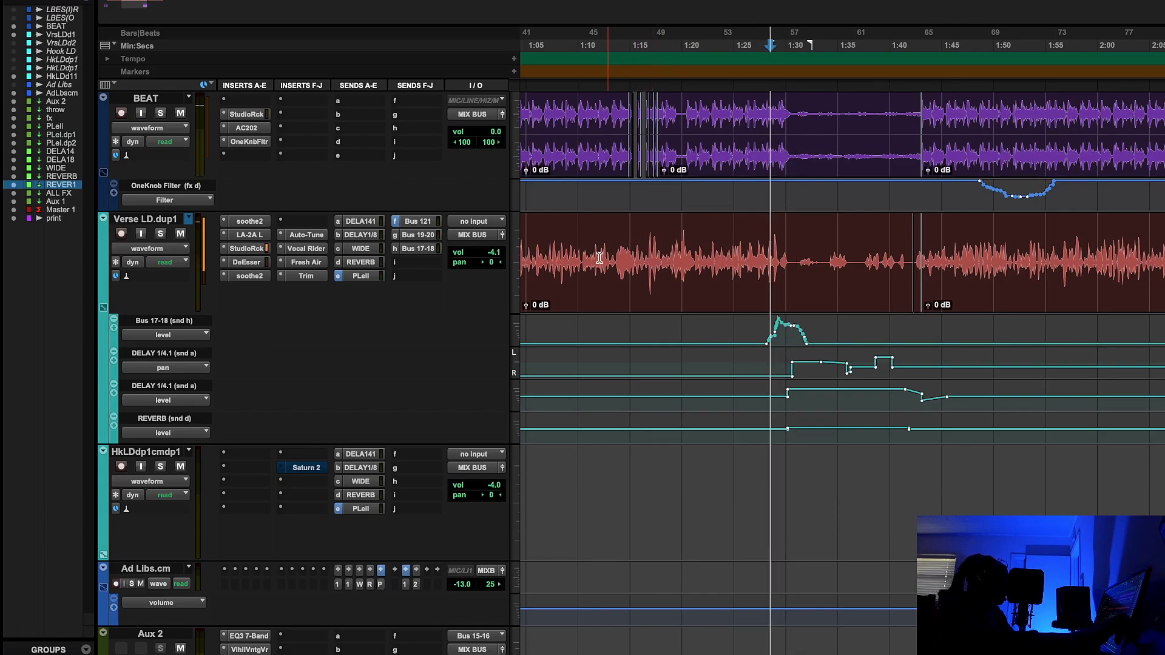
- Inspect the H-Delay and AIR Phaser plug-ins on the throw track and close their windows
scroll(354, 394, "down", 10)
scroll(205, 359, "up", 5)
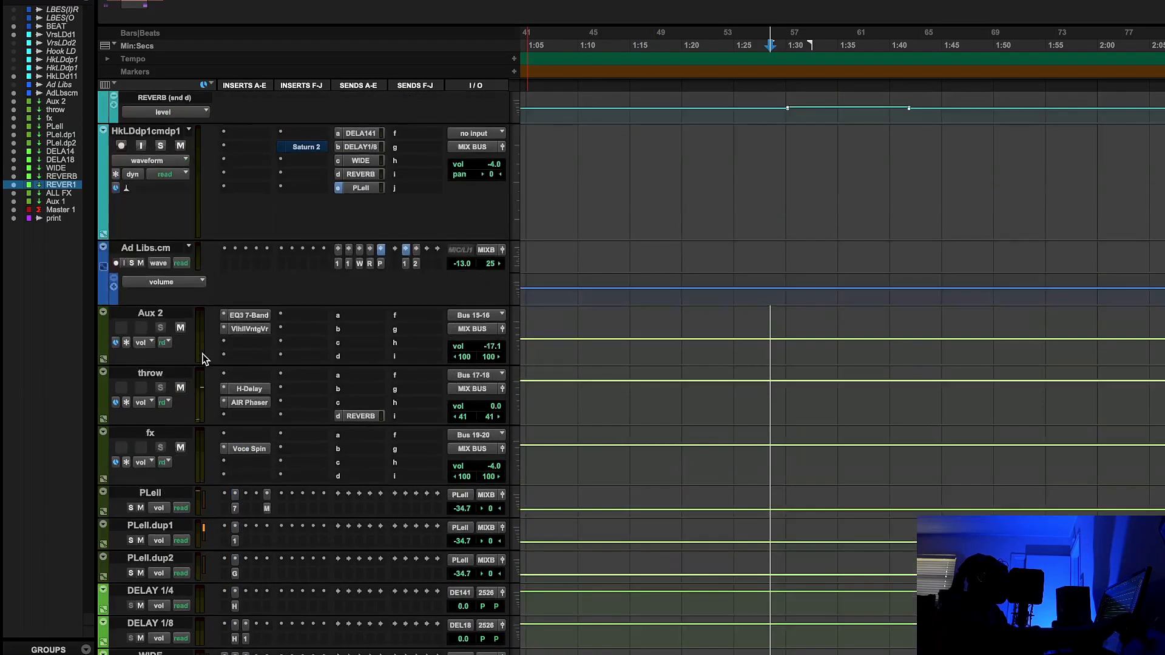
left_click(239, 390)
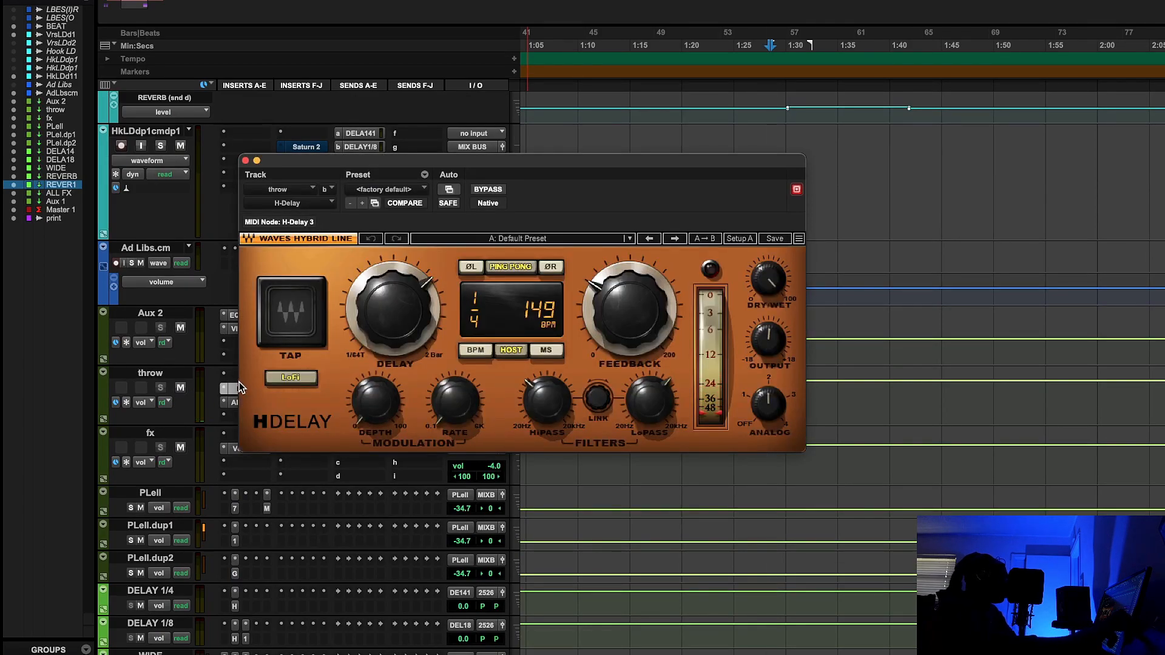
left_click(236, 403)
left_click(235, 403)
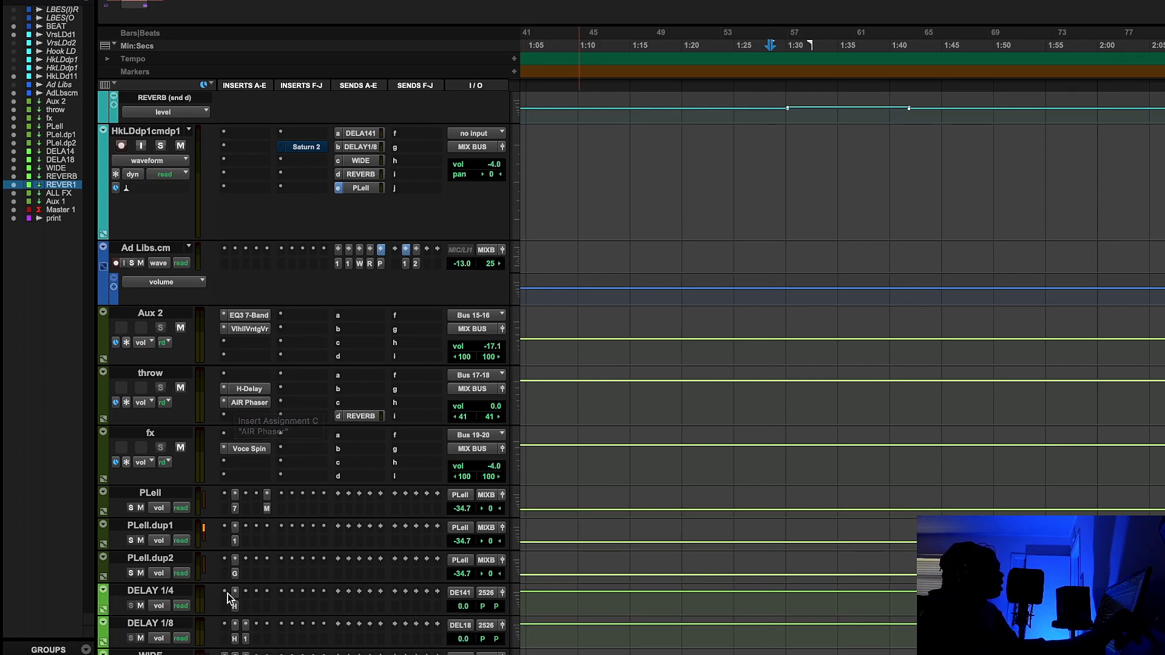
left_click(640, 521)
- Play the two intro ad-lib clips from about 0:14 to check their automation, and stop playback
scroll(640, 520, "up", 5)
scroll(640, 520, "down", 4)
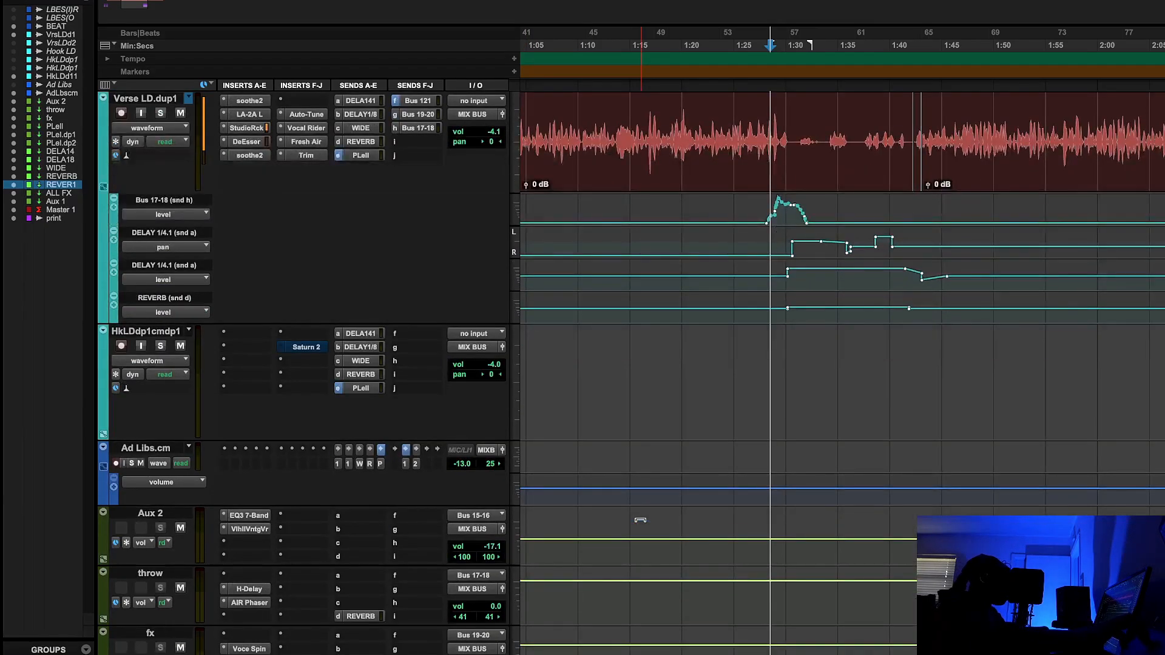
scroll(658, 486, "up", 1)
scroll(658, 487, "left", 10)
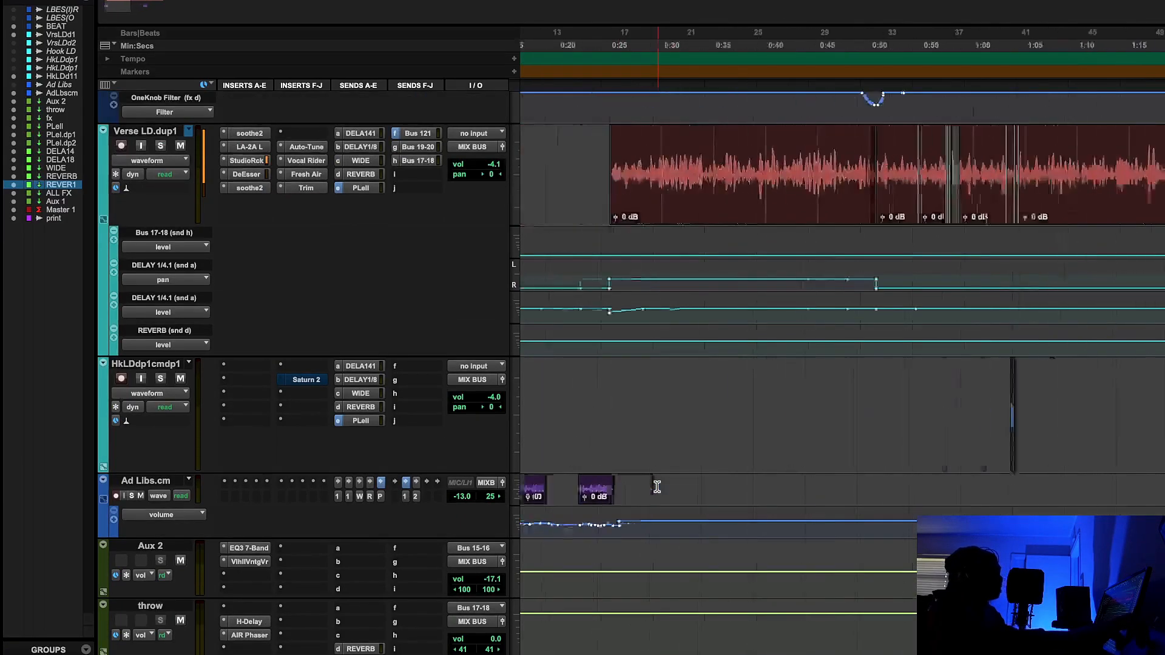
key("r")
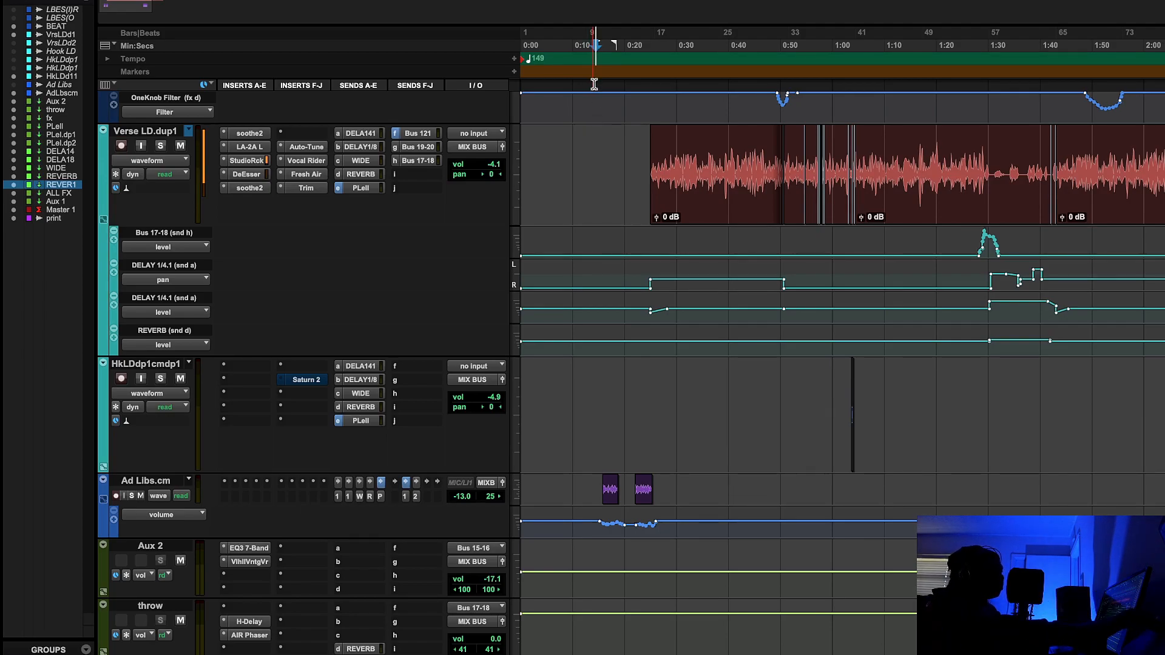
key("space")
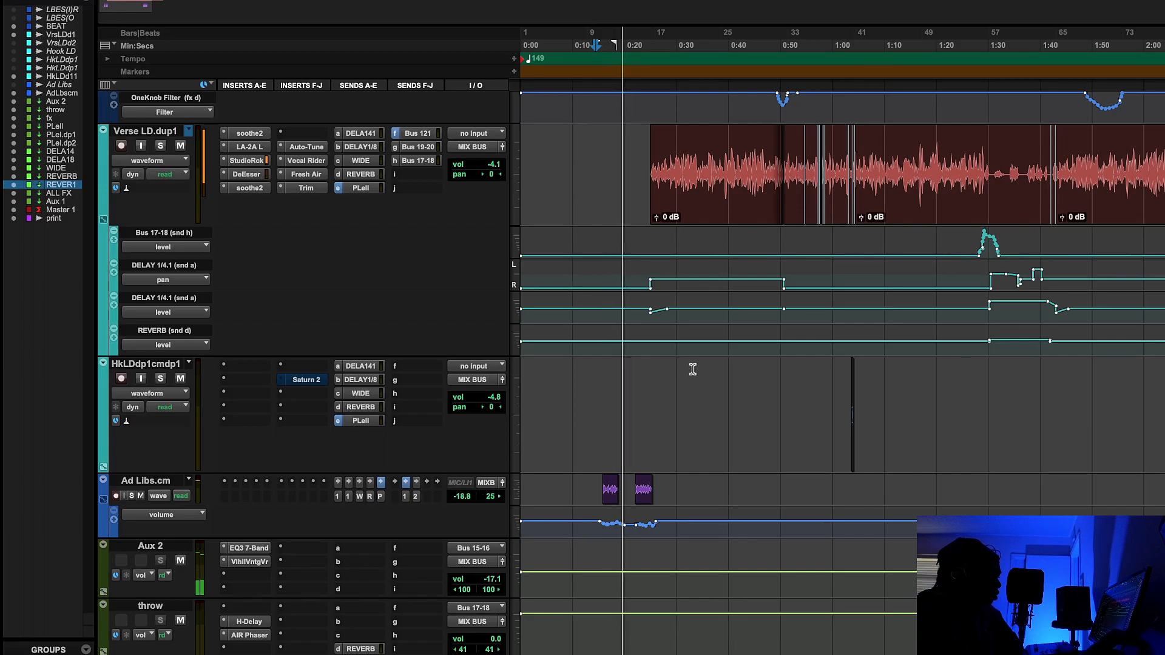
scroll(693, 370, "right", 1)
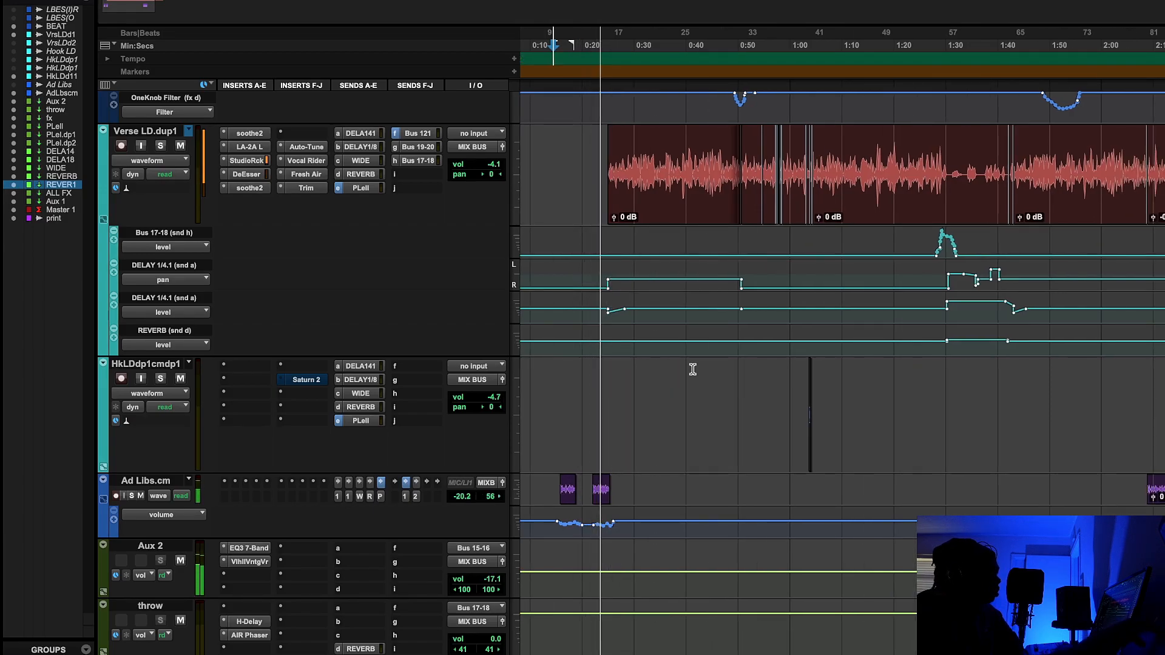
key("space")
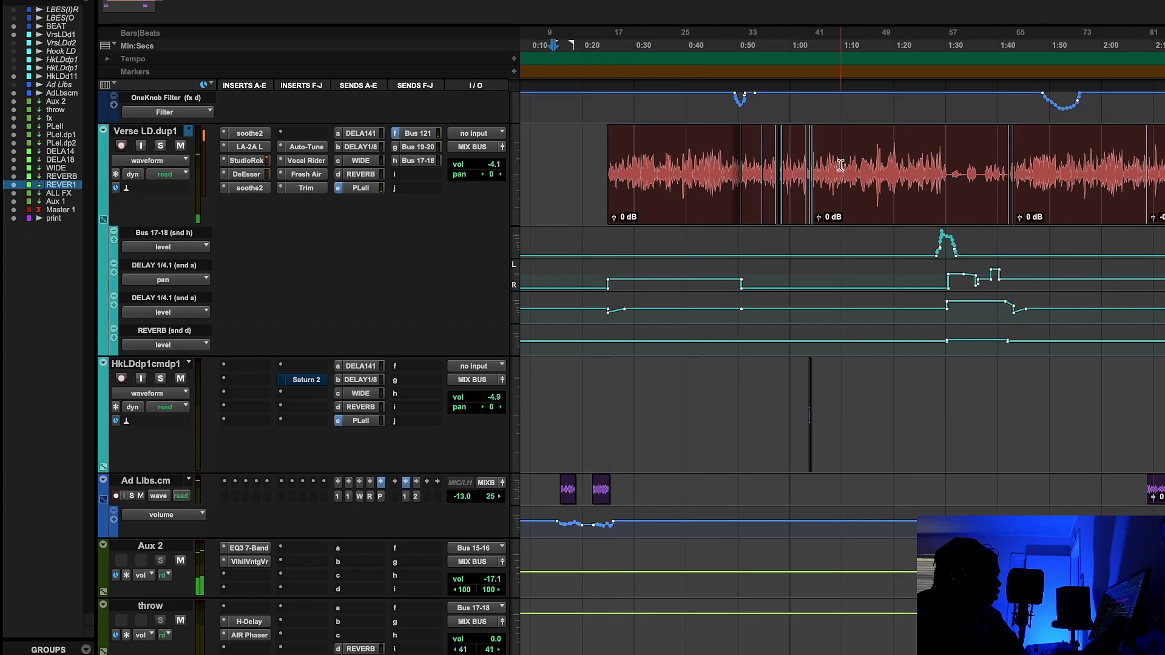
- Play the lead vocal from about 1:24 through the delay throw and stop playback
key("space")
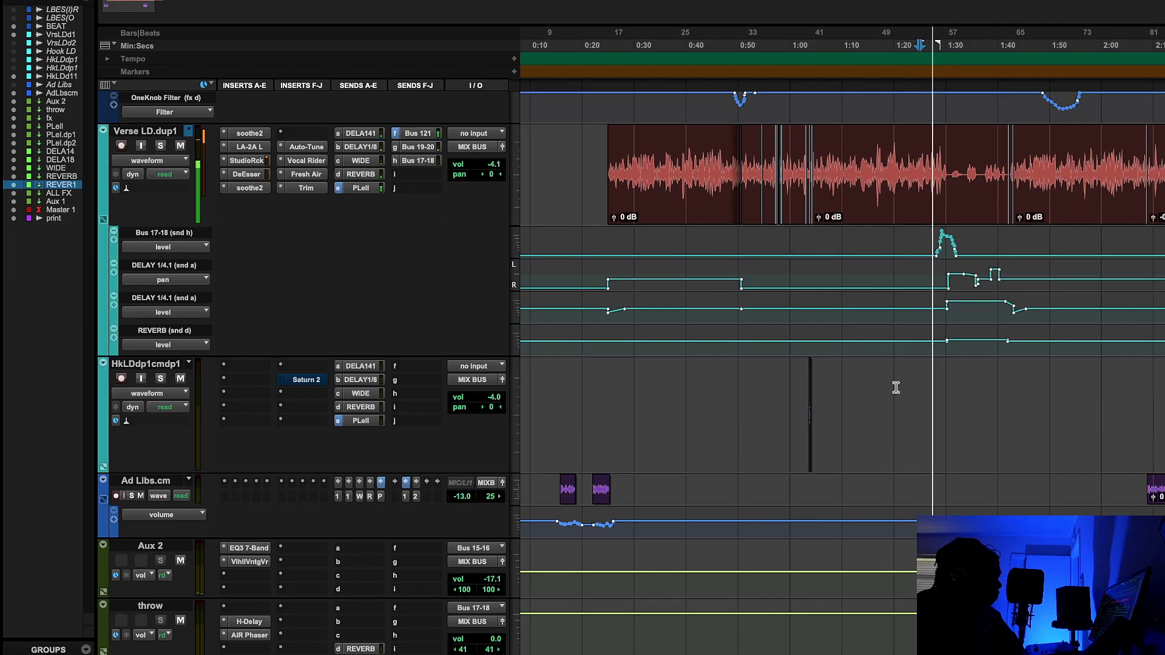
scroll(892, 385, "right", 3)
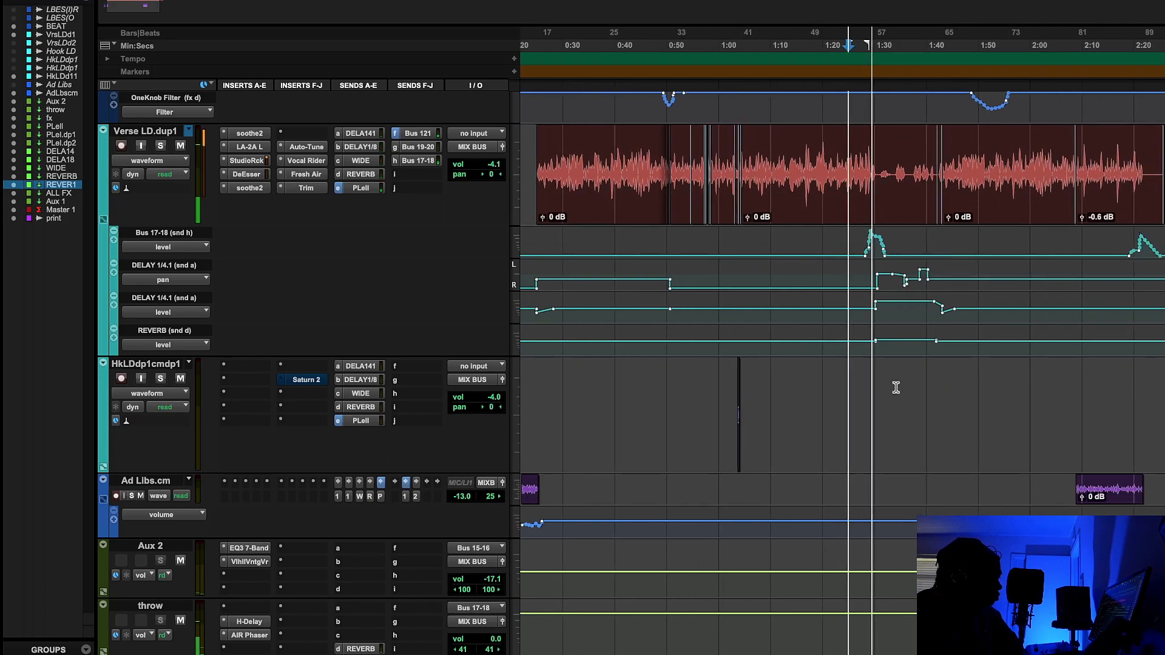
key("space")
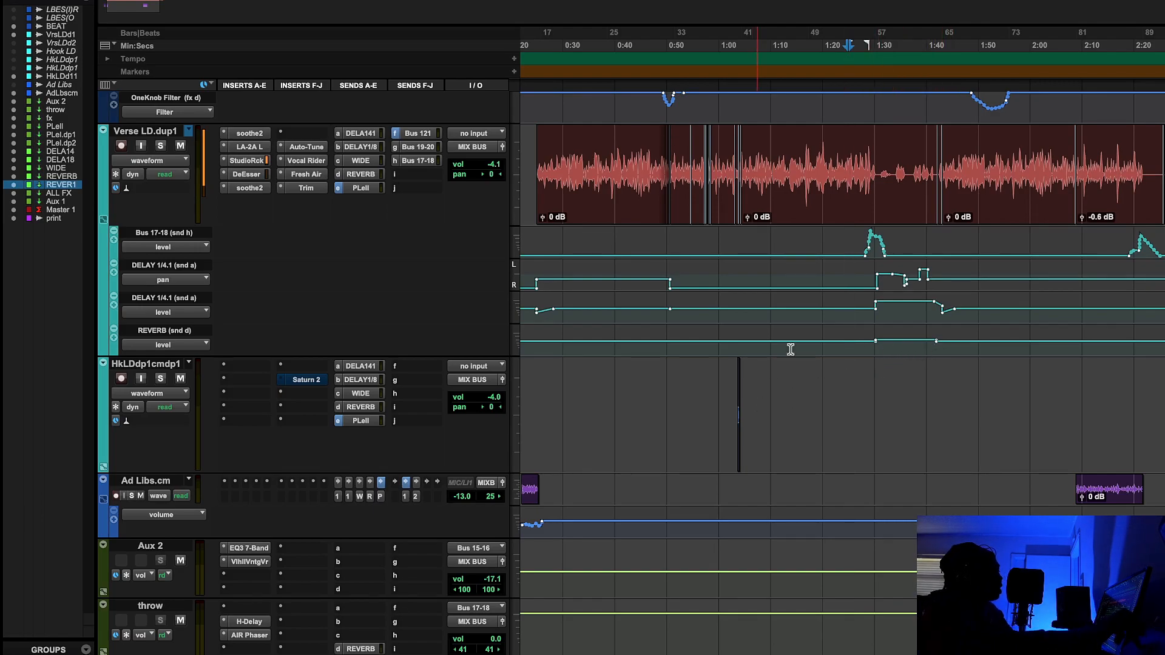
- Zoom in on the cuts in Verse LD.dup1 around 0:58 and play the passage from about 1:01
left_click(710, 49)
key("r")
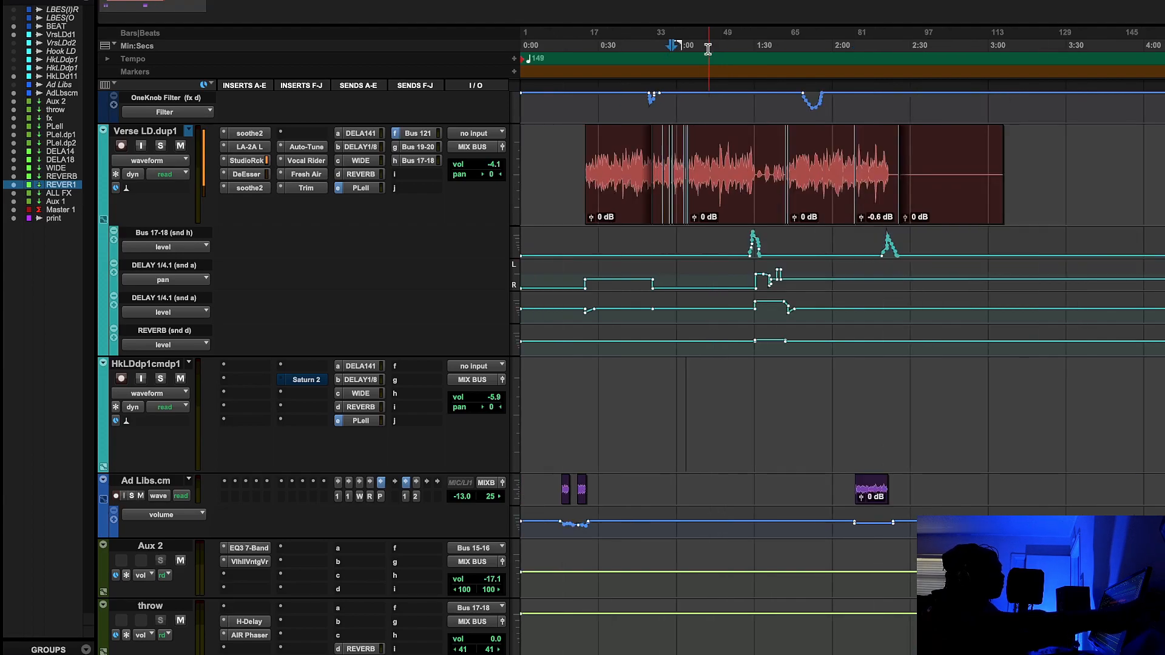
key("t")
key("t")
key("t")
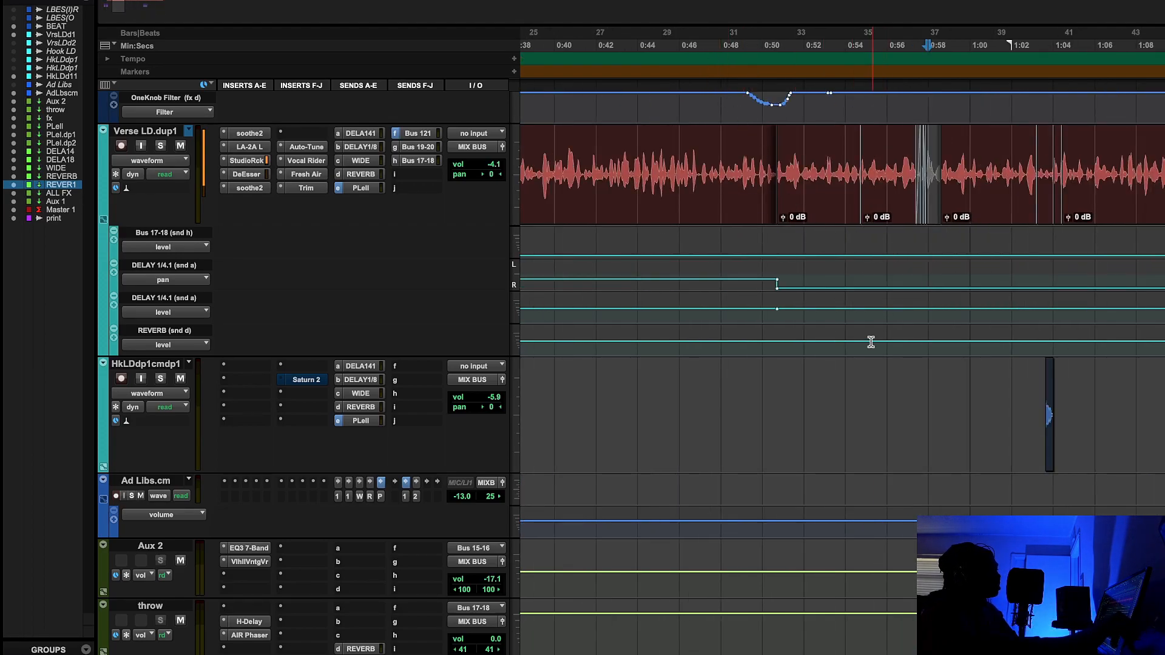
scroll(869, 338, "right", 3)
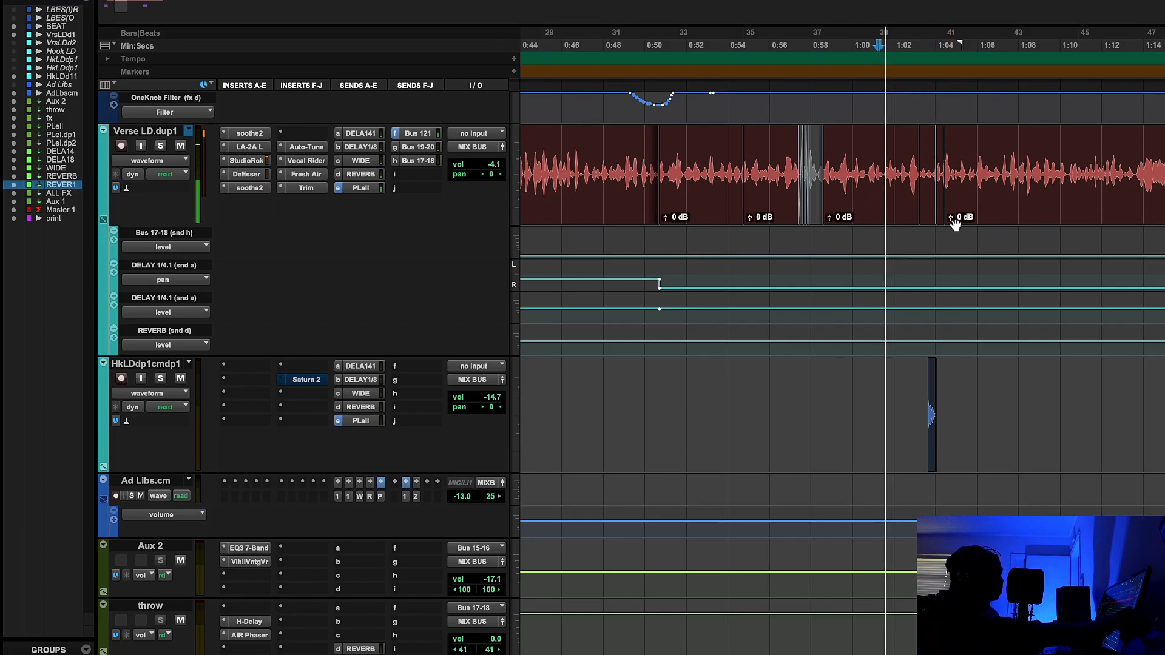
- Play the second filter sweep from about 1:42 with the BEAT track's OneKnob Filter window open
scroll(945, 214, "up", 2)
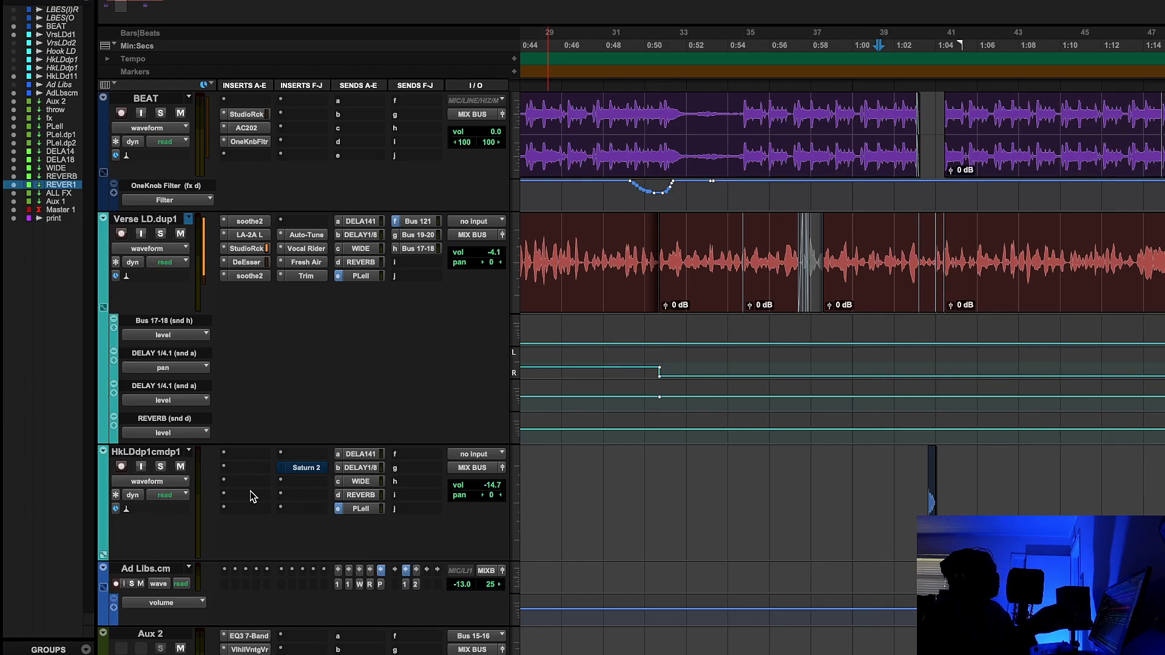
key("r")
key("r")
key("r")
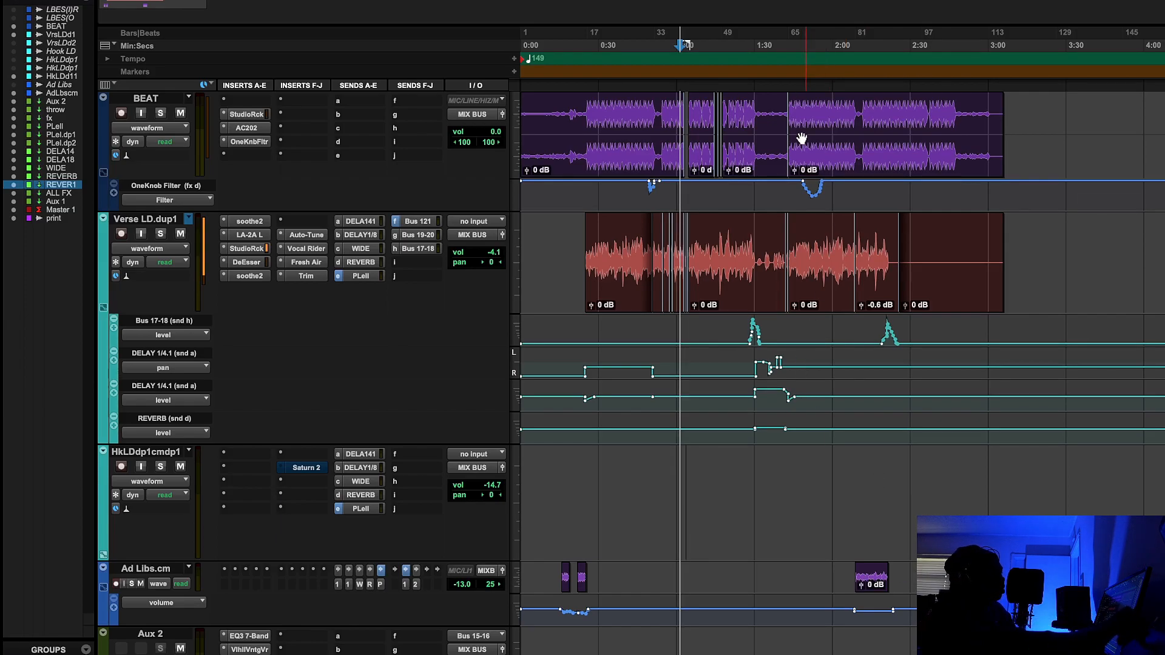
left_click(794, 47)
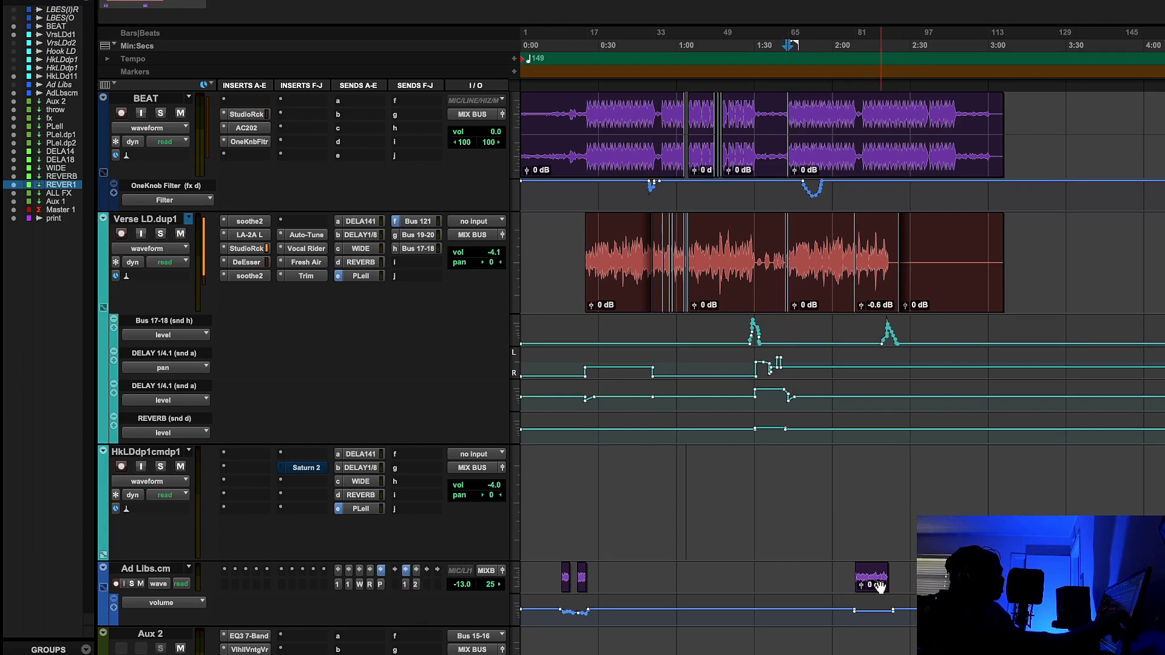
key("space")
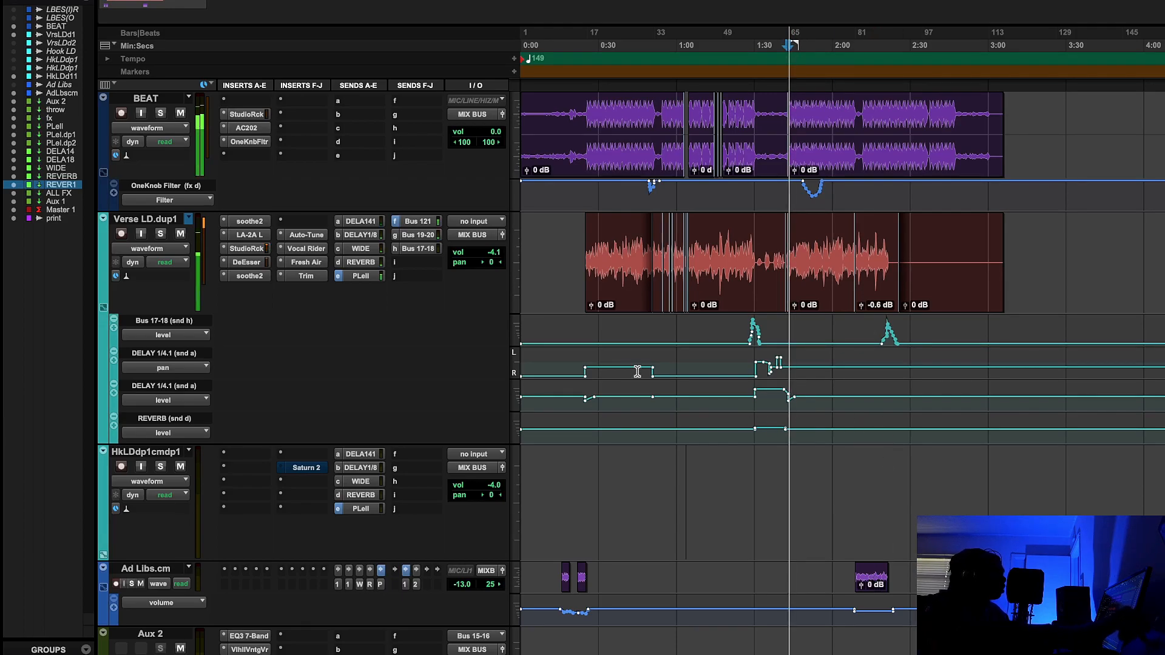
left_click(254, 141)
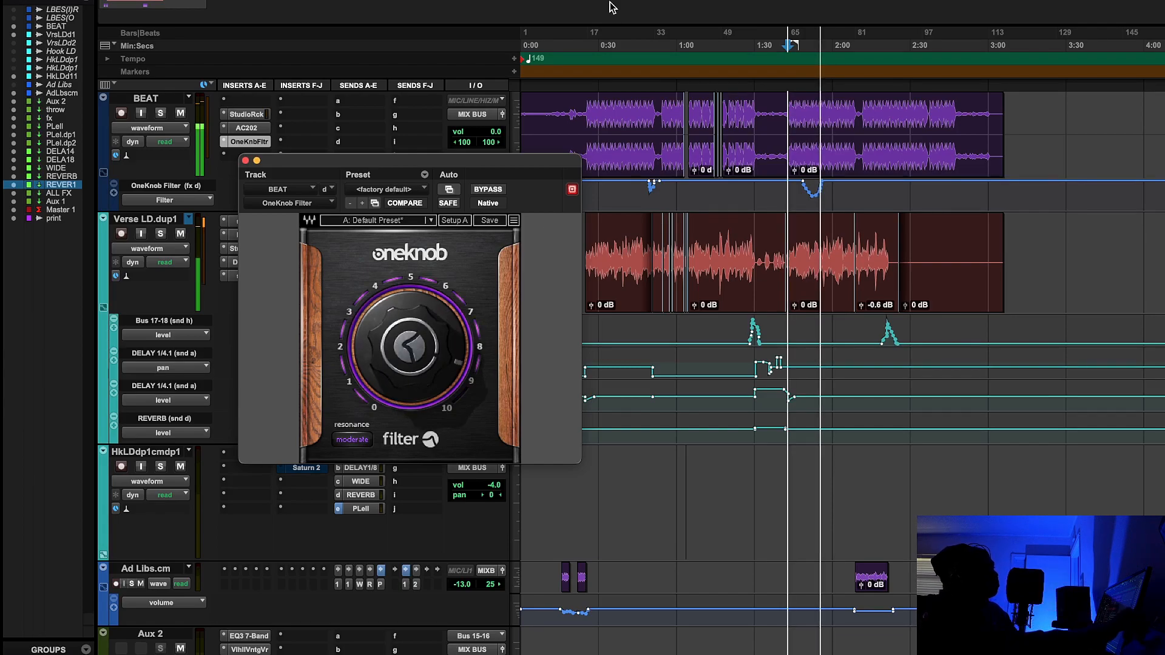
- Stop the filter sweep playback, play the mix from about 1:56 through the end of the verse, and stop
key("space")
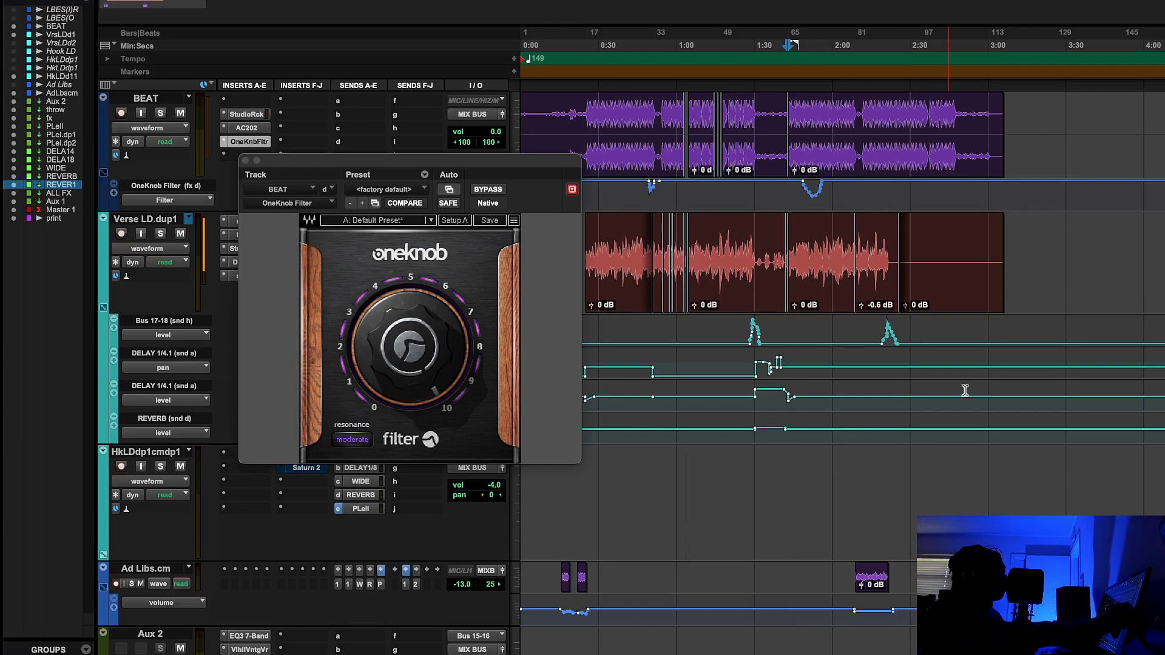
left_click(827, 34)
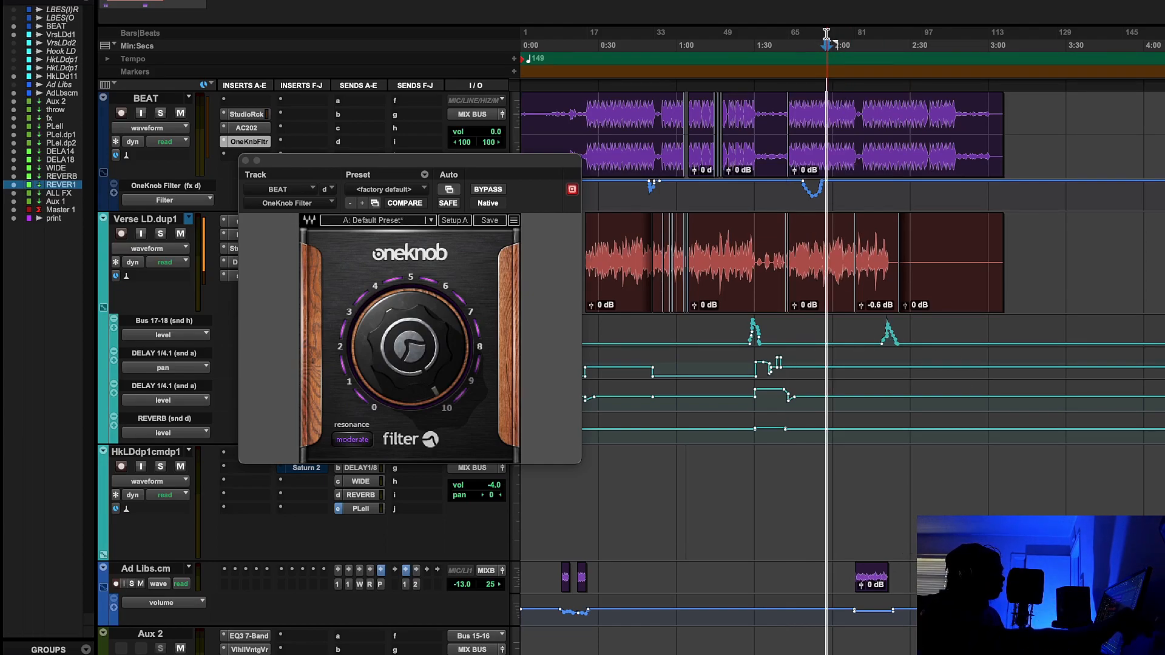
left_click(824, 37)
key("space")
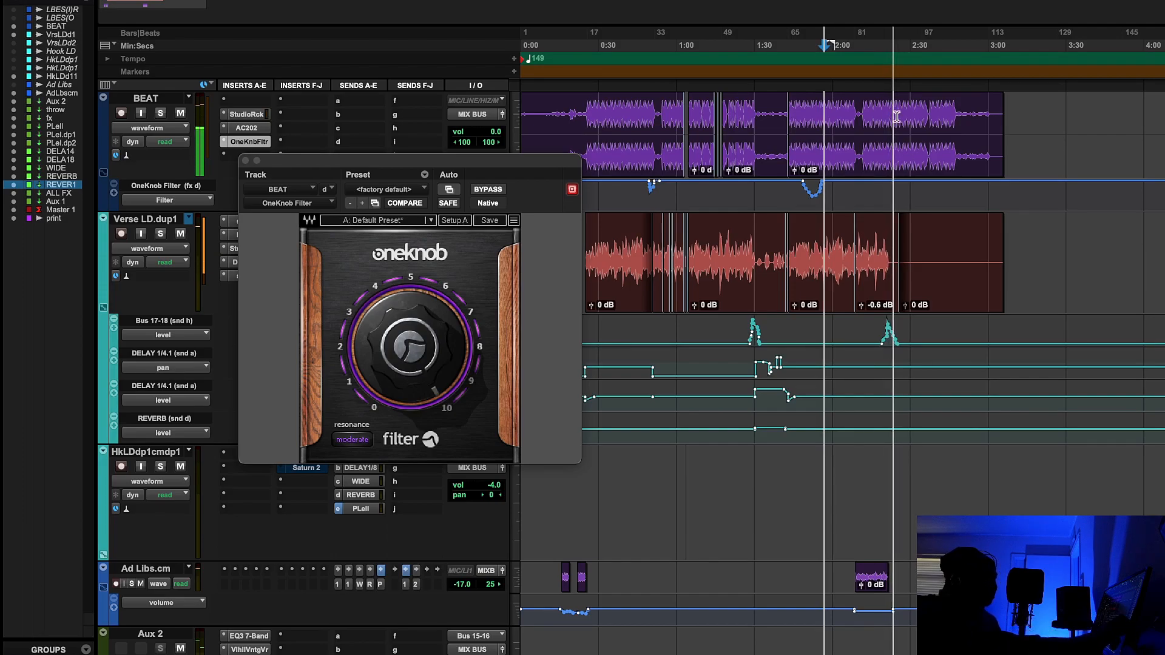
key("space")
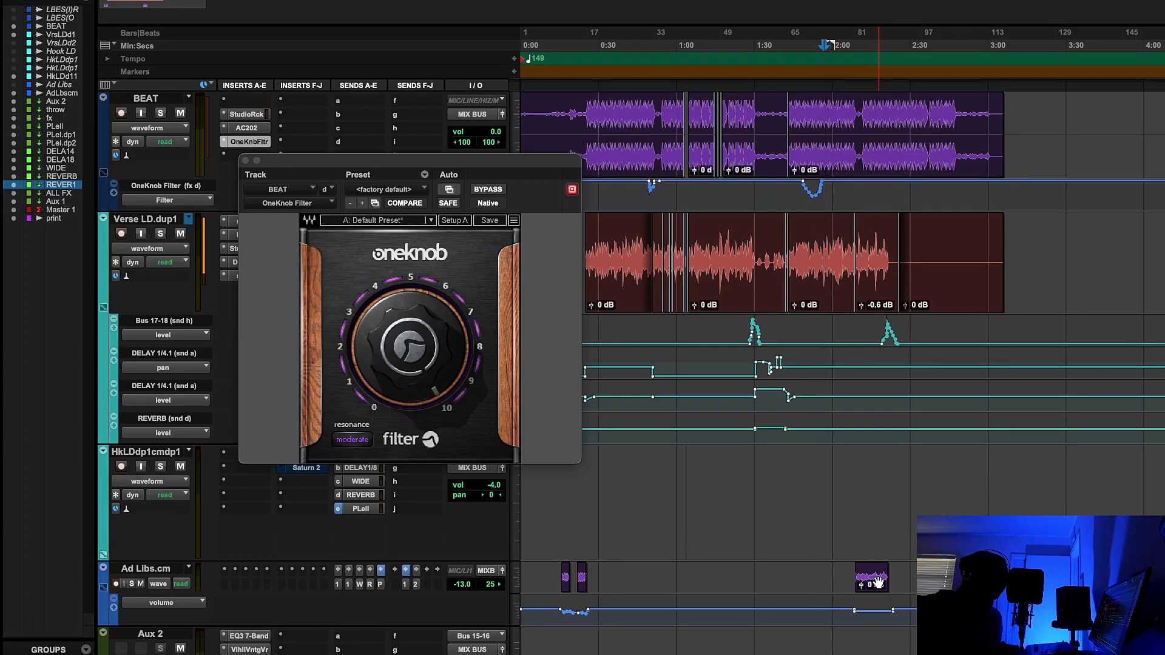
- Play the last ad-lib clip and the closing vocal throw from about 2:03, and stop playback
left_click(841, 48)
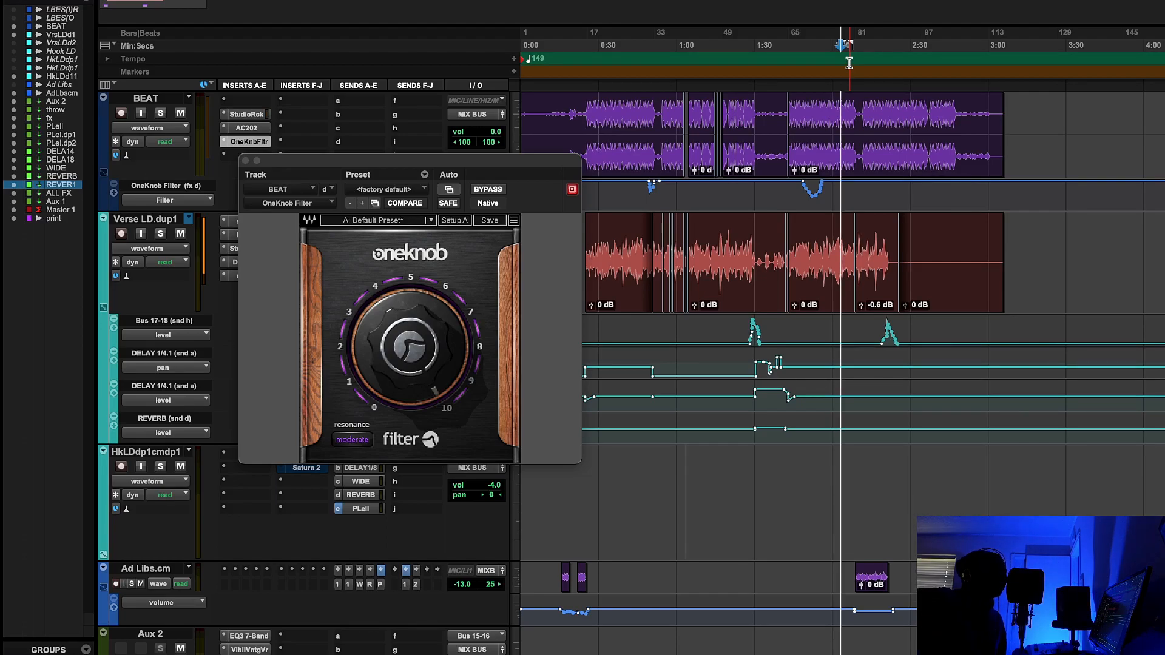
key("space")
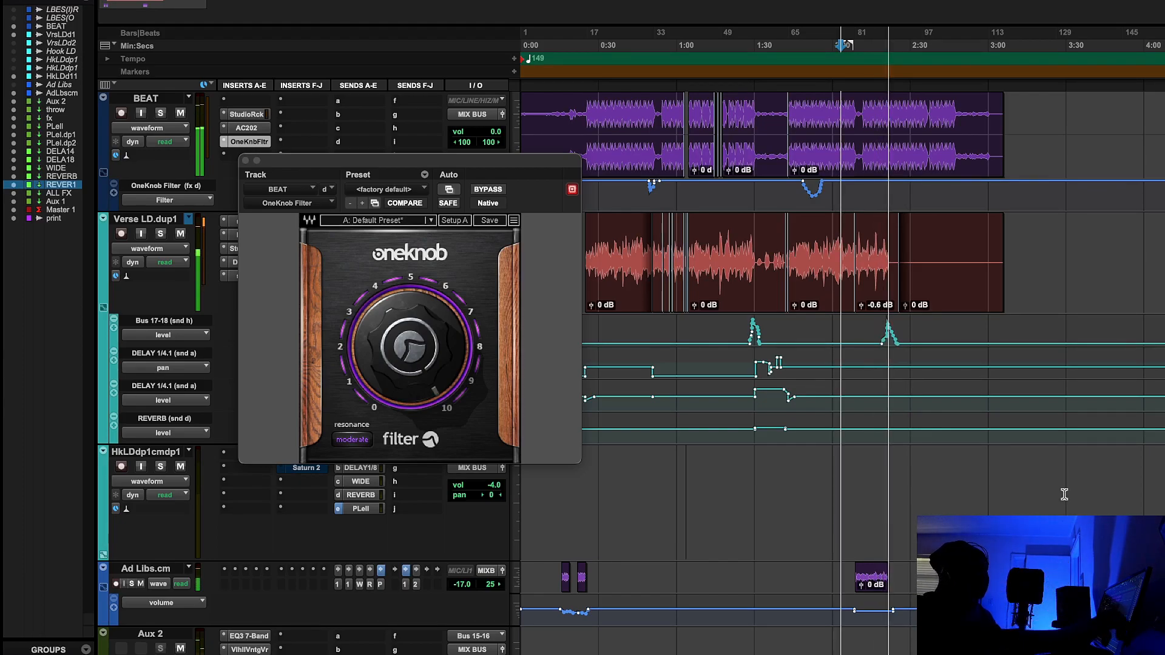
key("space")
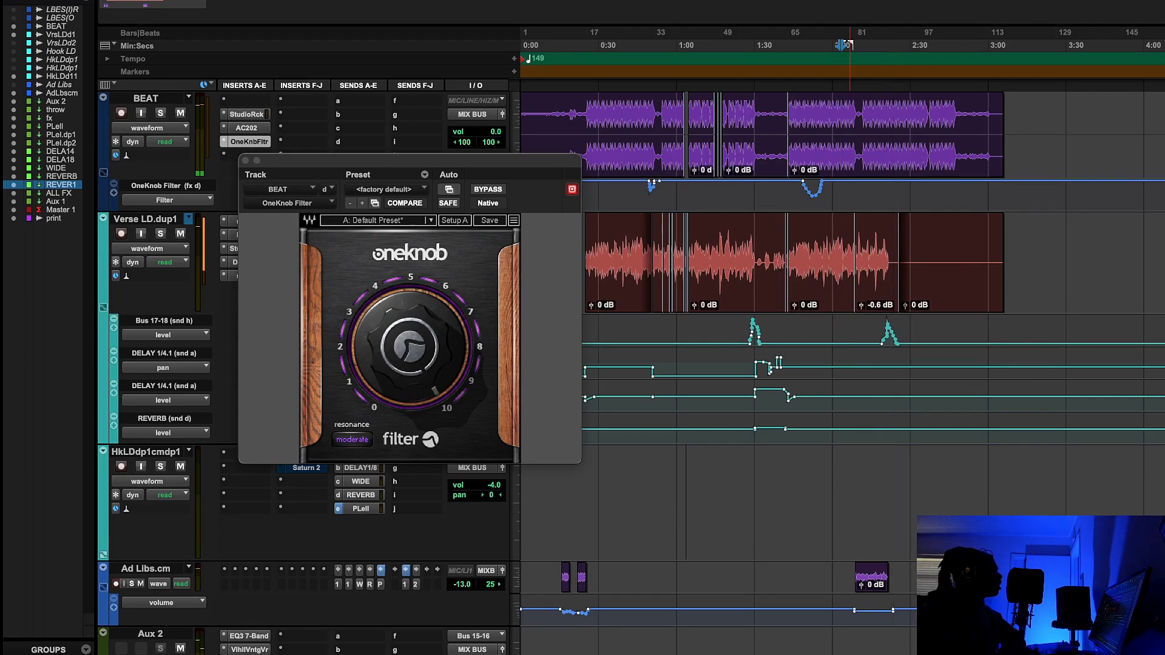
- Collapse the automation lanes of Verse LD.dup1, BEAT and Ad Libs.cm, and close the OneKnob Filter window
left_click(103, 309)
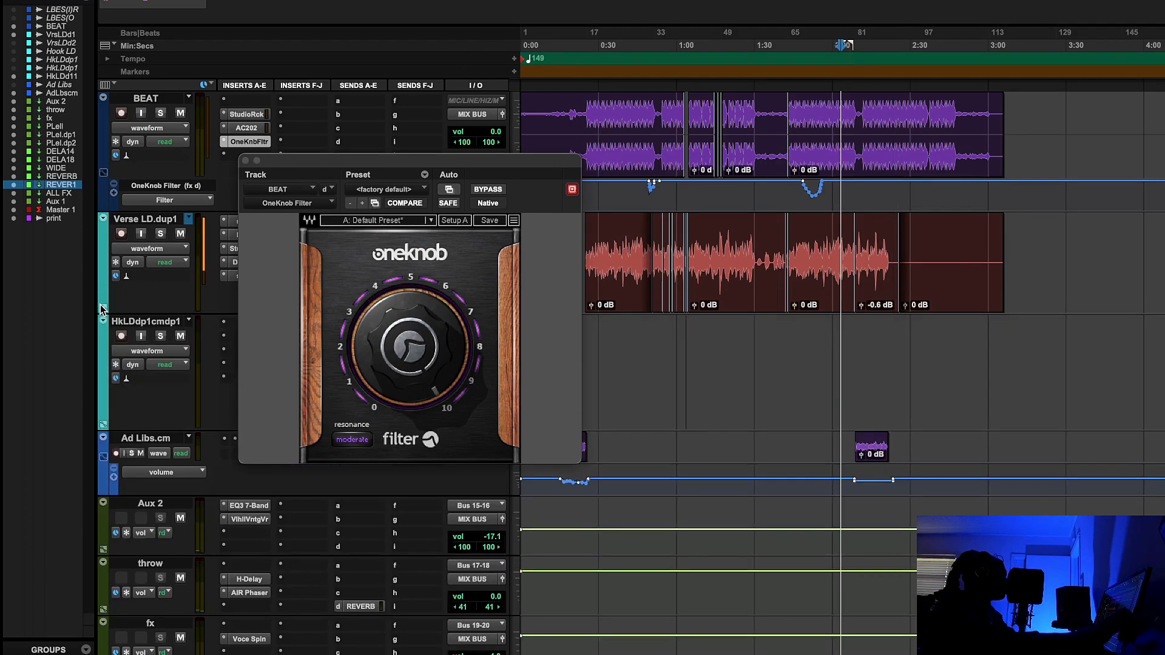
left_click(103, 172)
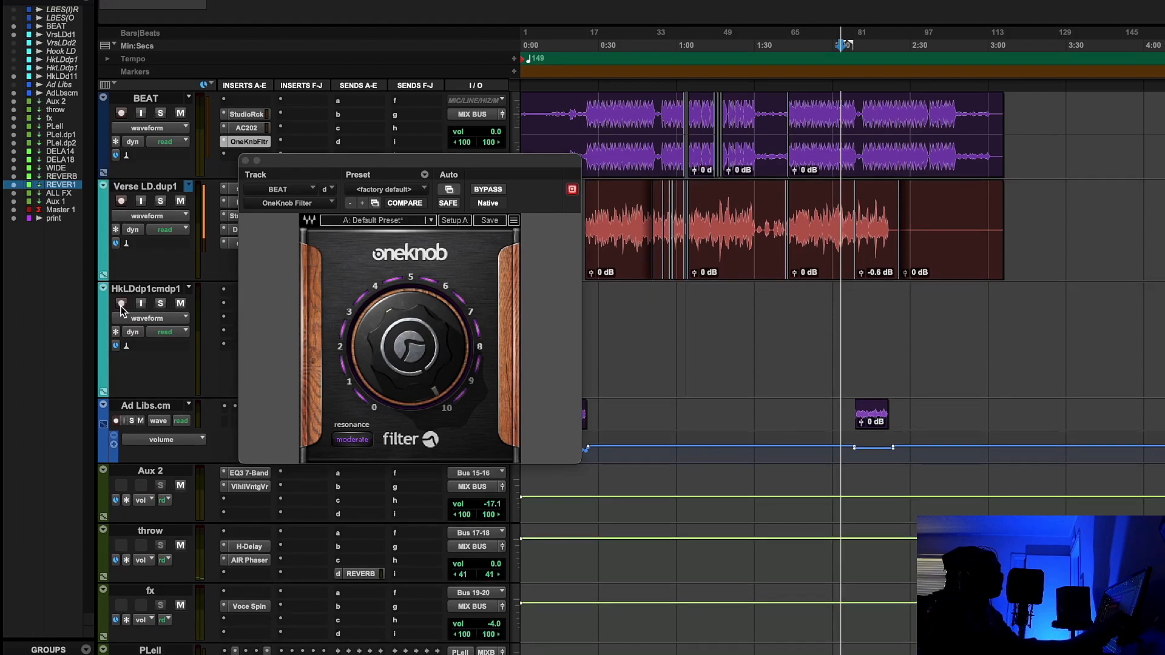
left_click(102, 424)
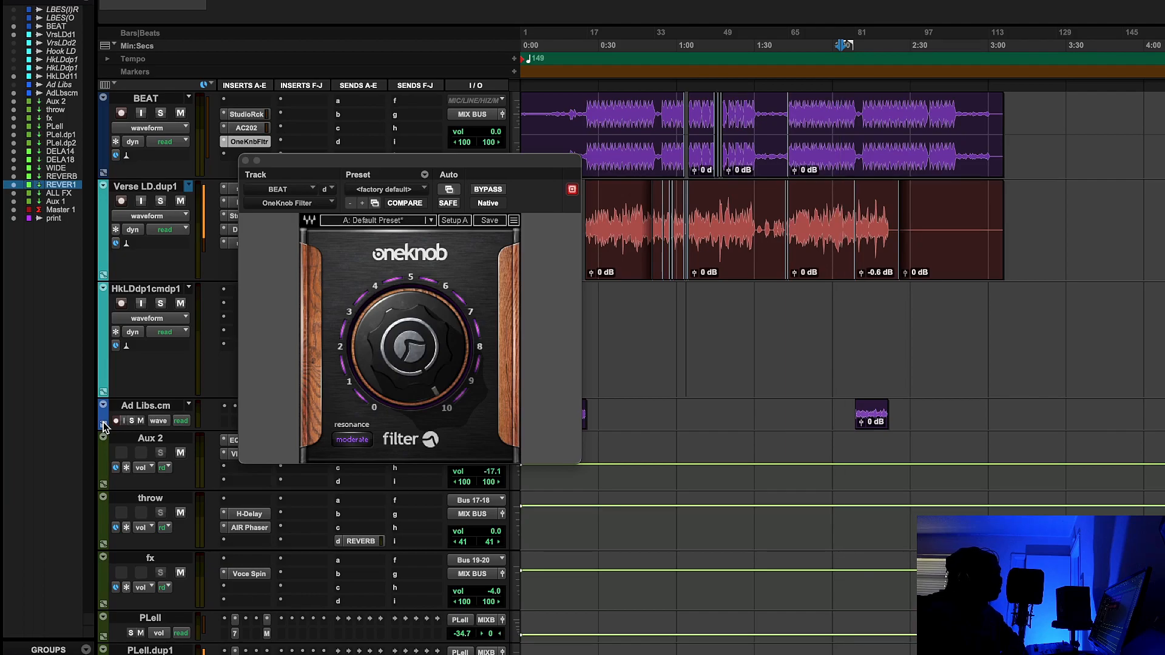
left_click(246, 162)
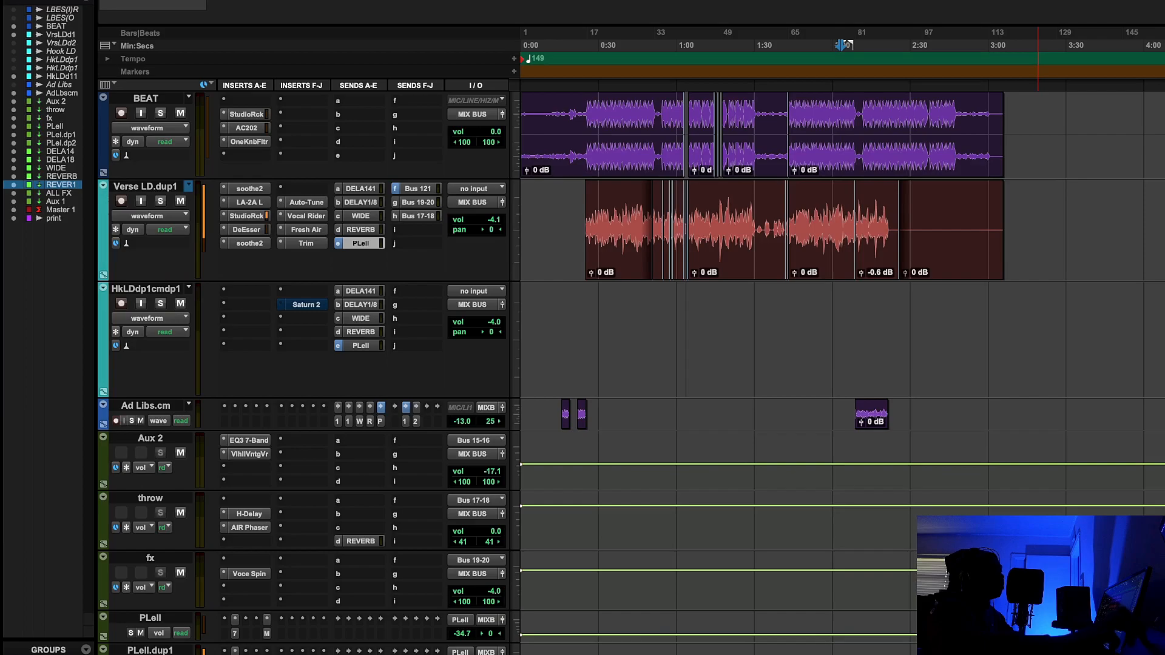
- Inspect Verse LD.dup1's PLell send and the 1176, RS124 and Germanium compressors on the PLell, PLell.dup1 and PLell.dup2 tracks
left_click_drag(1153, 5, 494, 101)
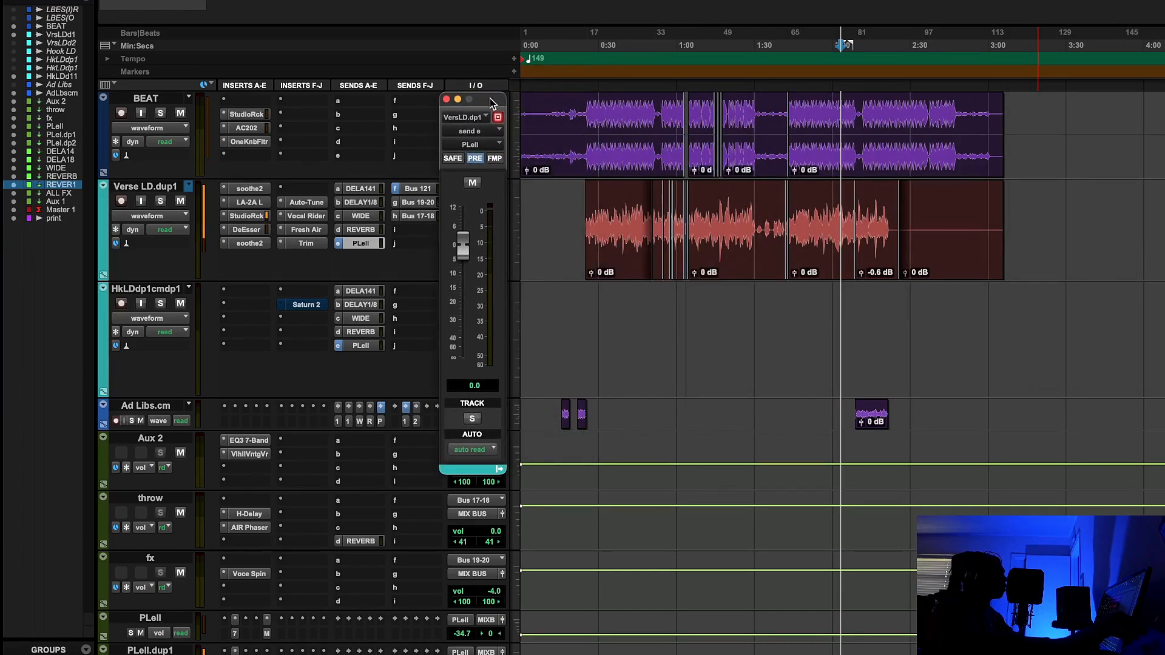
left_click(446, 99)
scroll(401, 246, "down", 5)
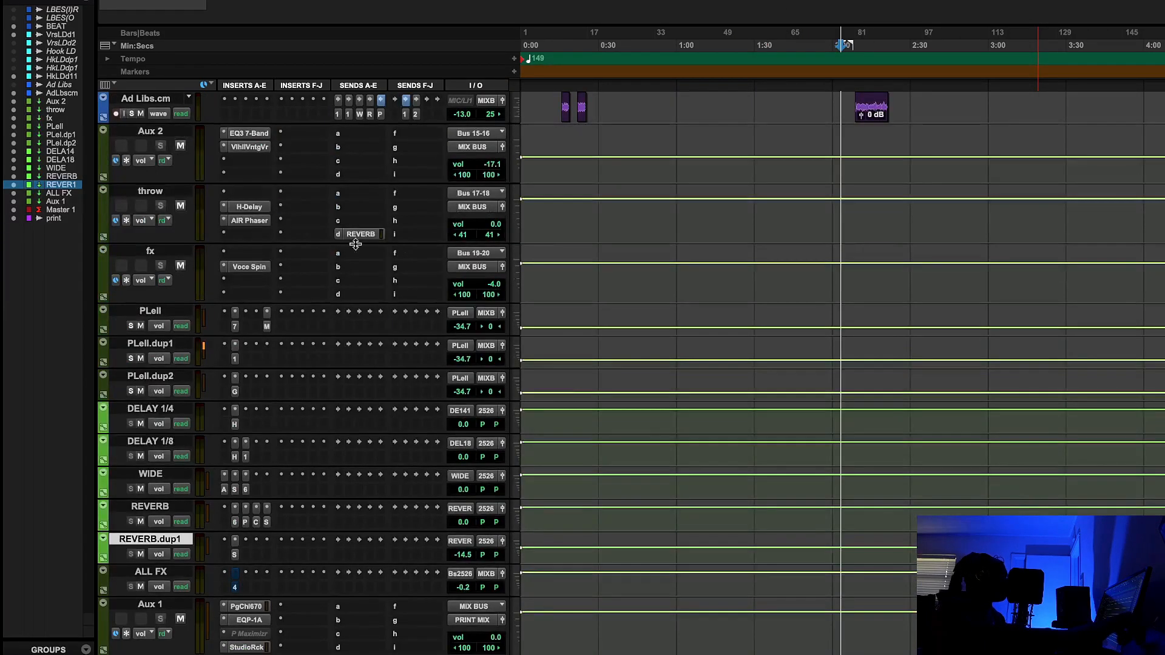
left_click(235, 325)
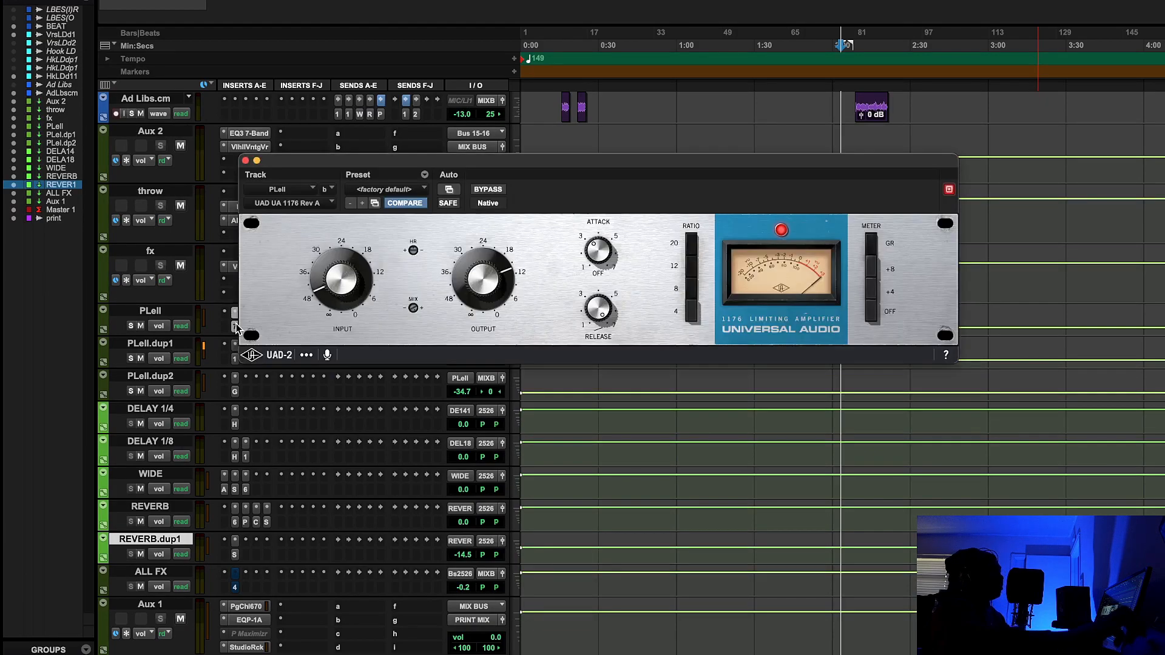
left_click(235, 364)
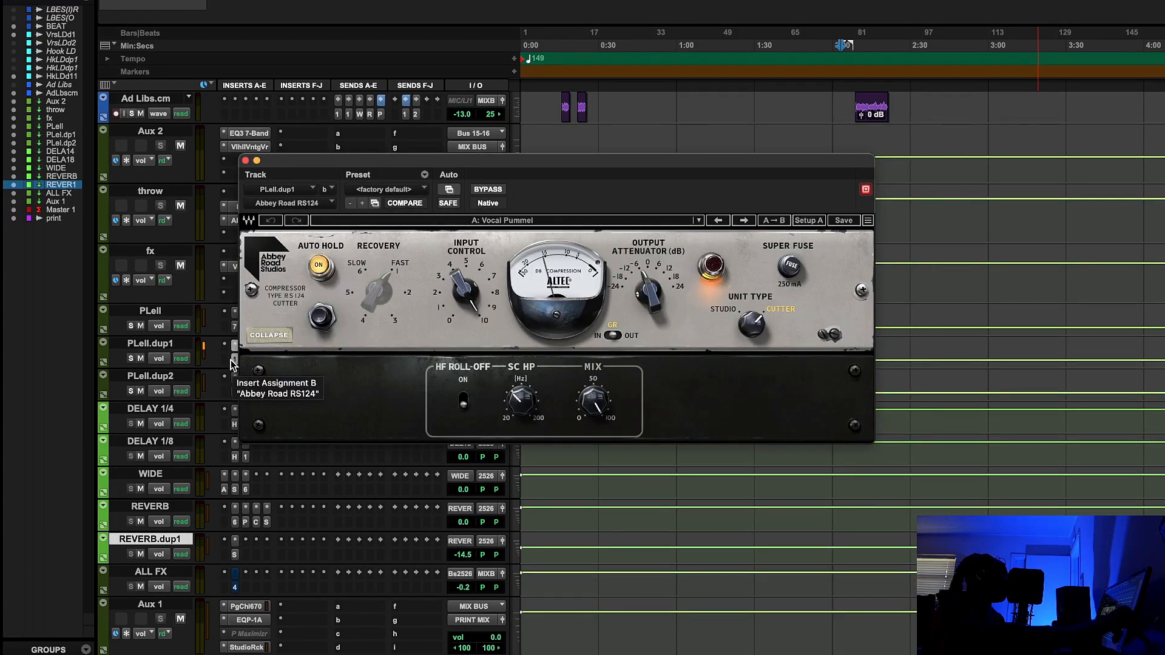
left_click(235, 363)
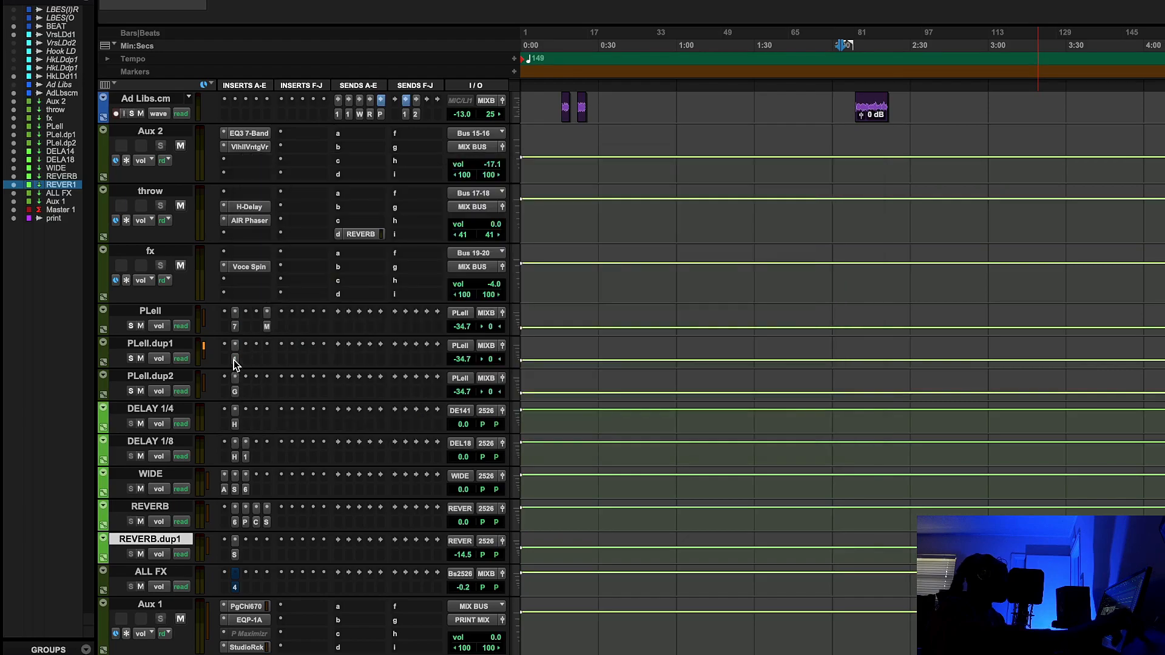
left_click(235, 392)
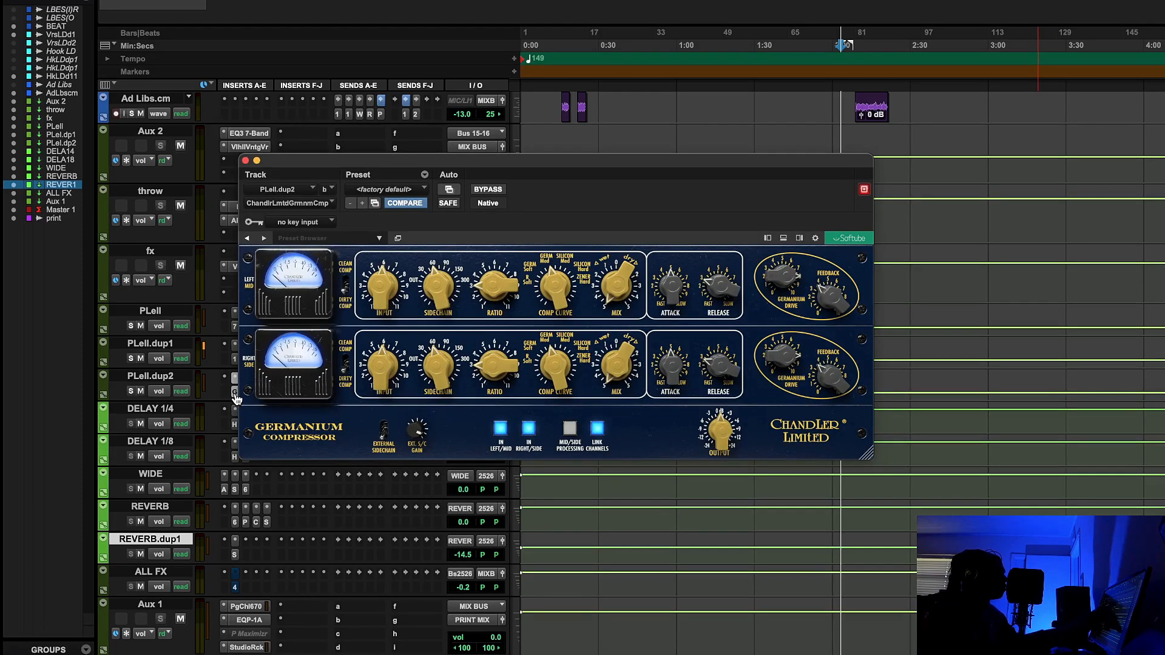
left_click(246, 161)
scroll(434, 339, "up", 5)
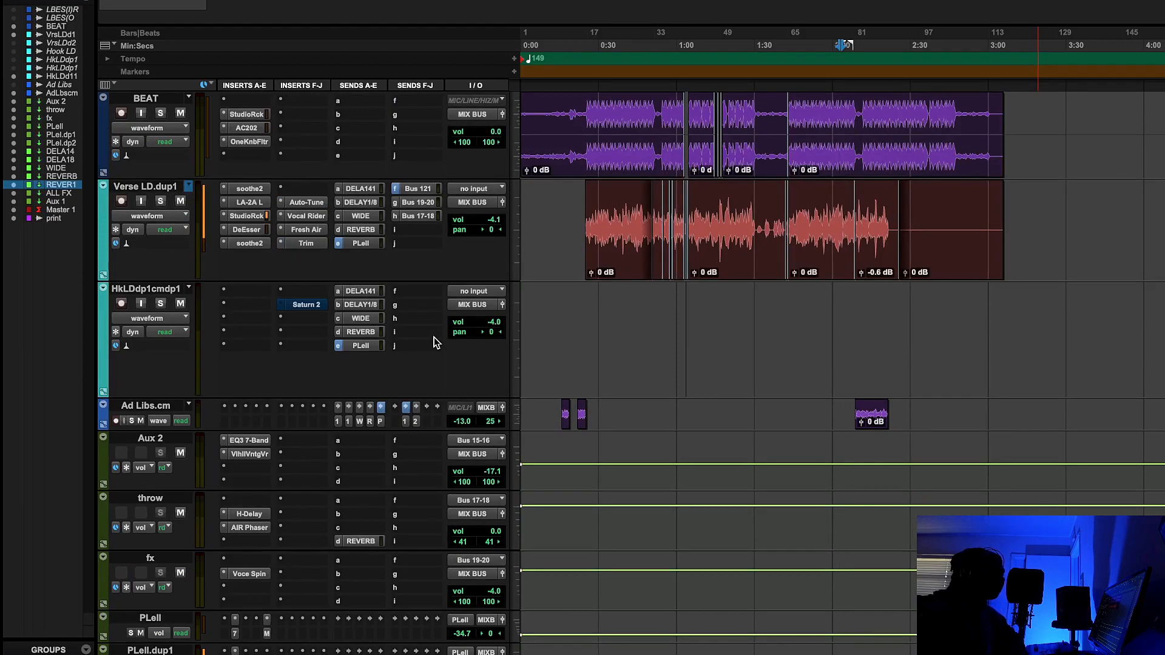